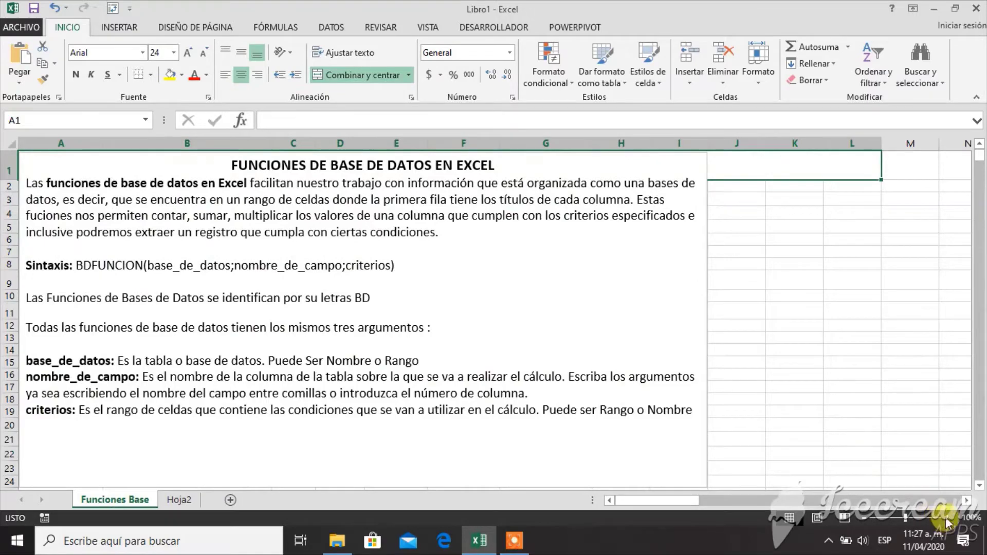
# Step: Enlarge the sheet to 120% and read the notes on database functions and their three arguments above the client table
pyautogui.click(946, 516)
pyautogui.click(945, 516)
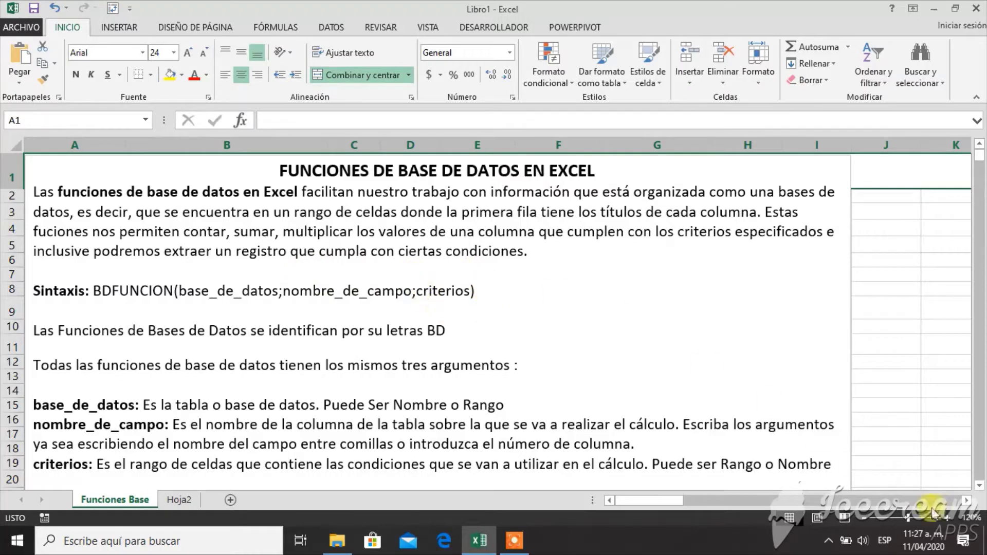
pyautogui.scroll(-1, 979, 486)
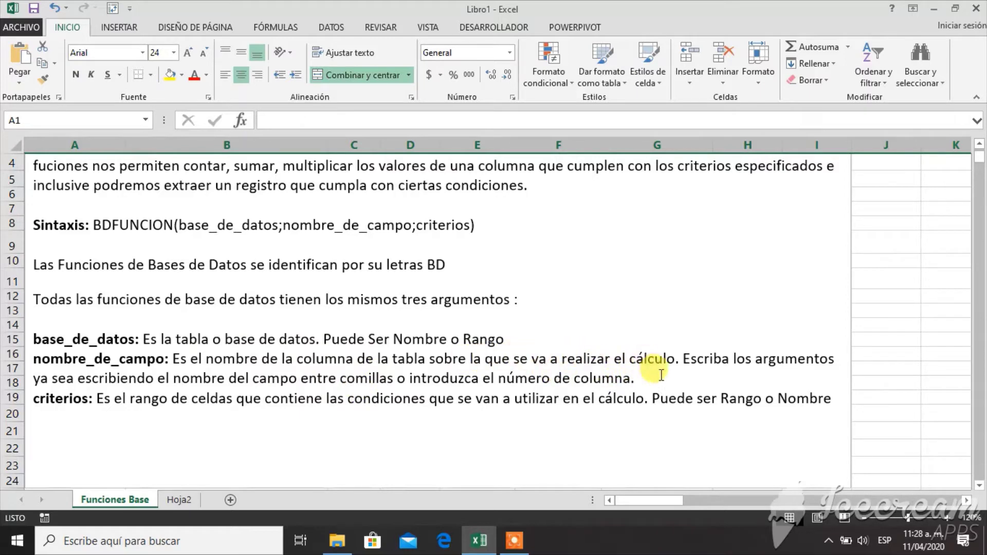
pyautogui.moveTo(980, 154)
pyautogui.mouseDown()
pyautogui.moveTo(982, 174)
pyautogui.moveTo(979, 161)
pyautogui.mouseUp()
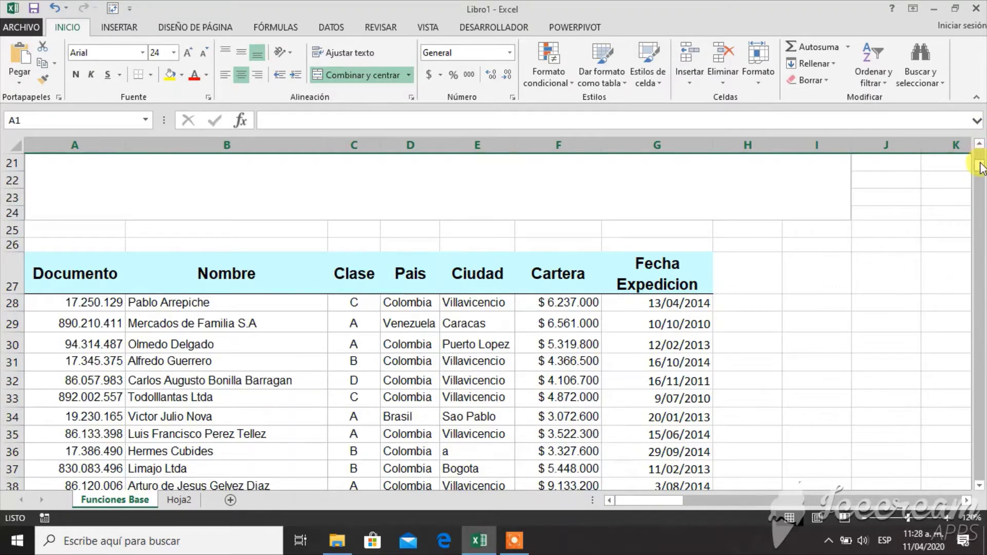
pyautogui.moveTo(980, 165); pyautogui.dragTo(980, 162)
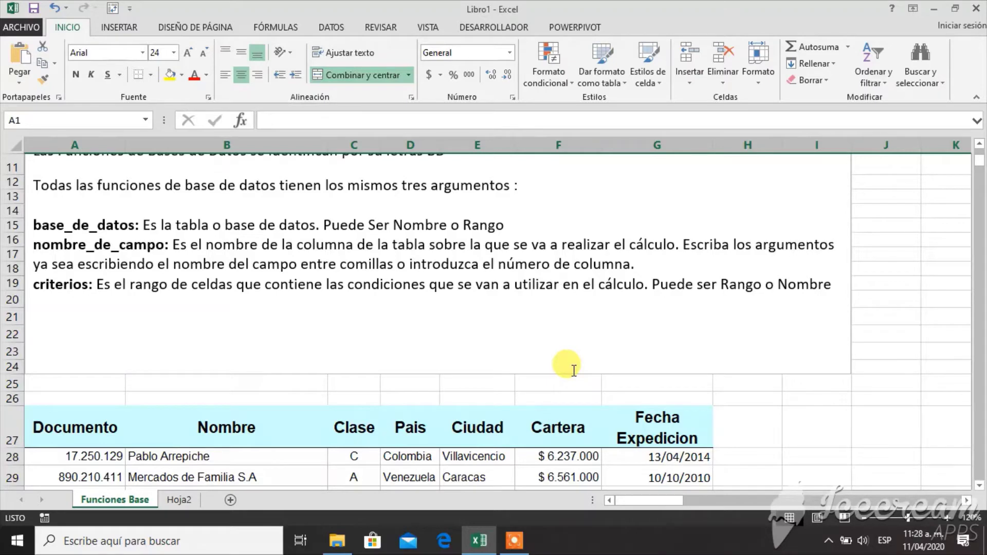
pyautogui.click(967, 500)
pyautogui.click(967, 500)
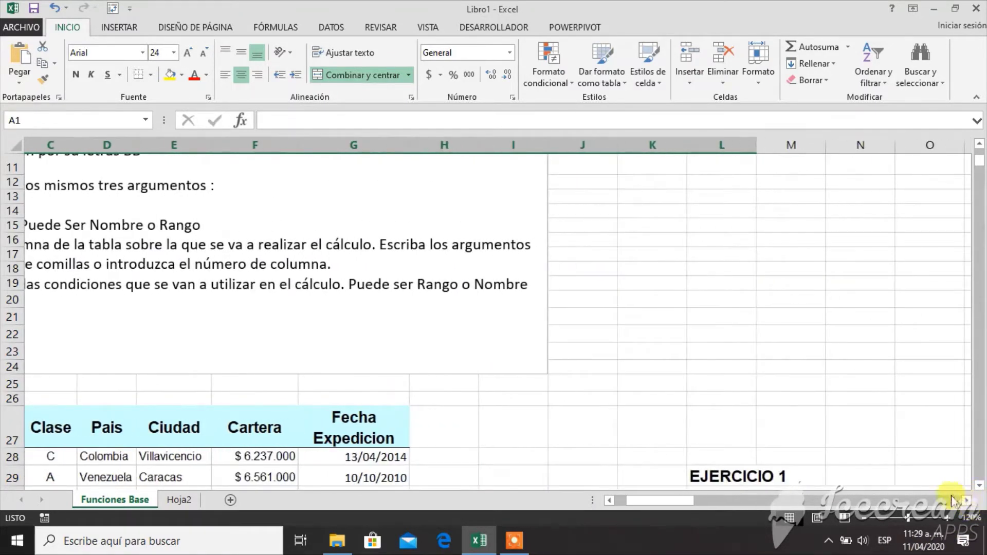
pyautogui.moveTo(666, 498); pyautogui.dragTo(606, 501)
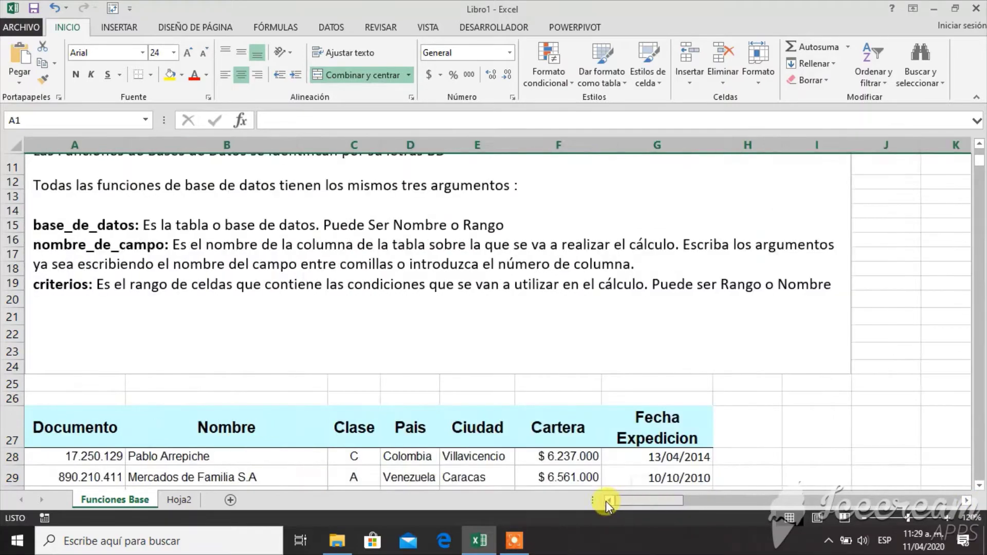
# Step: Examine the extent of the client table, from the Documento records starting at A28 to the full header row 27
pyautogui.click(63, 458)
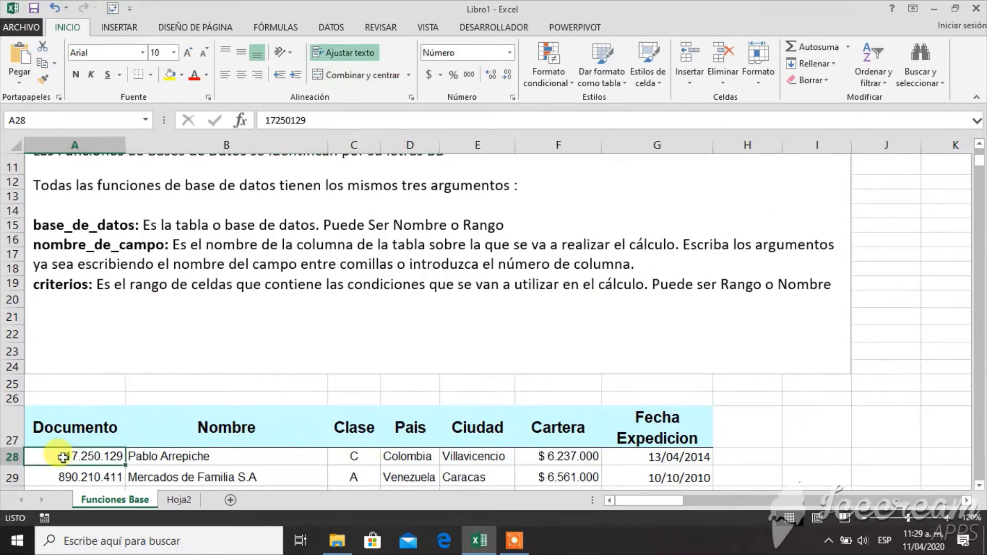
pyautogui.hotkey('ctrl', 'shift', 'Down')
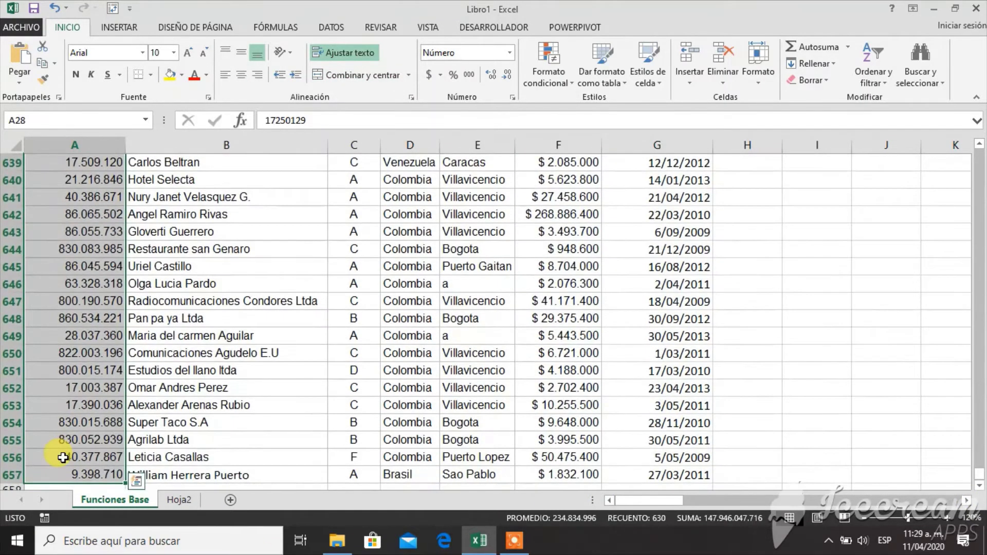
pyautogui.hotkey('ctrl', 'BackSpace')
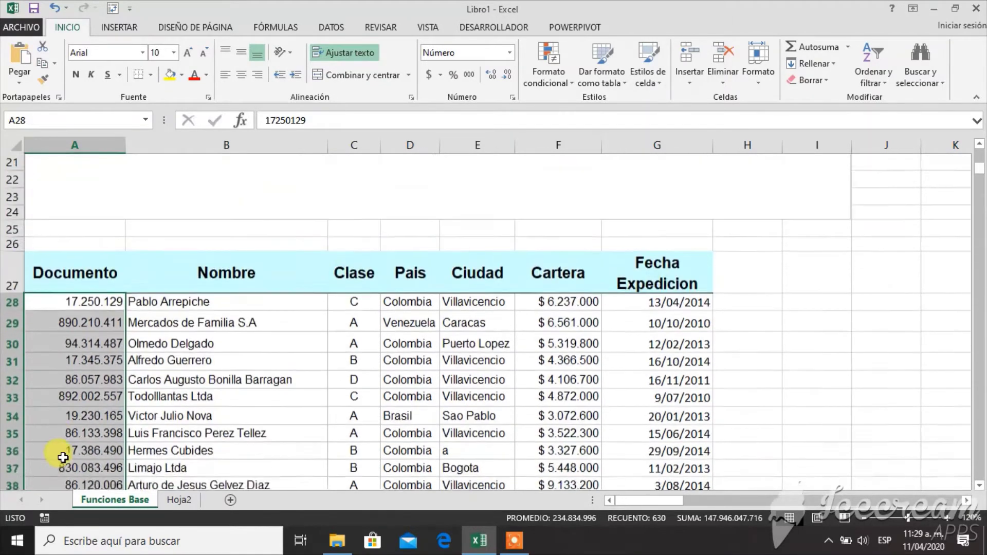
pyautogui.press('Up')
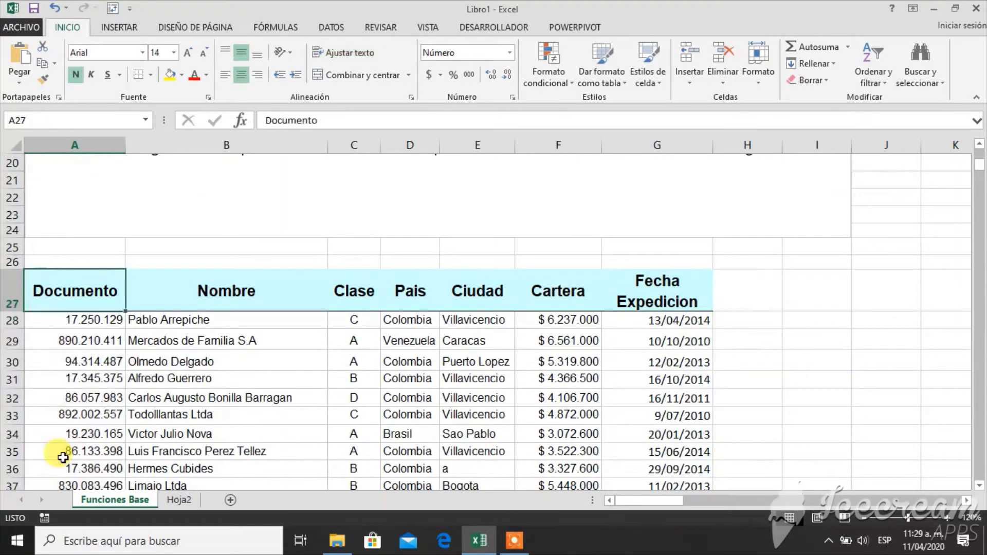
pyautogui.hotkey('ctrl', 'shift', 'Right')
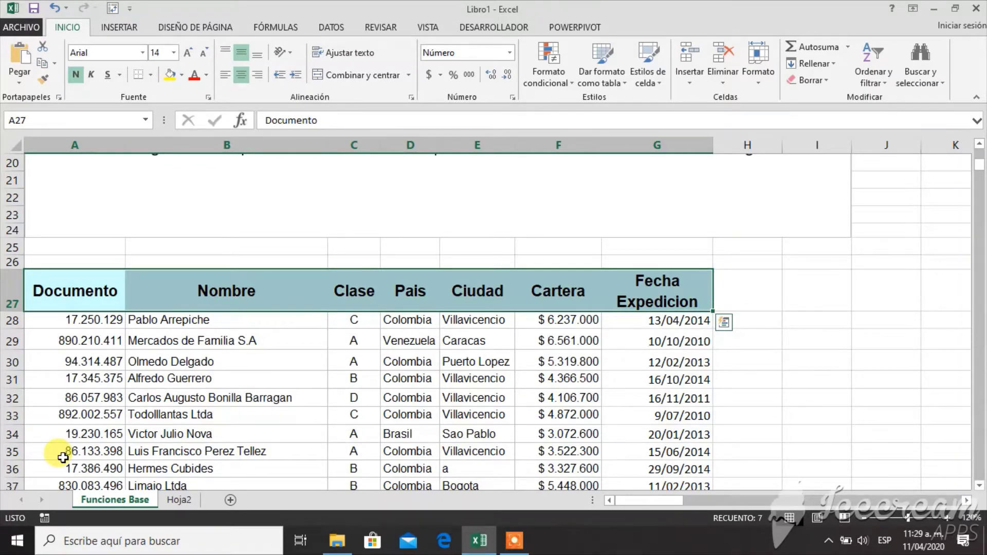
# Step: Go along row 27 past the client table to T27 and read the EJERCICIO 1 statement
pyautogui.press('Right')
pyautogui.press('Right')
pyautogui.press('Right')
pyautogui.press('Right')
pyautogui.press('Right')
pyautogui.press('Right')
pyautogui.press('Right')
pyautogui.press('Right')
pyautogui.press('Right')
pyautogui.press('Right')
pyautogui.press('Right')
pyautogui.press('Right')
pyautogui.press('Right')
pyautogui.press('Right')
pyautogui.press('Right')
pyautogui.press('Right')
pyautogui.press('Right')
pyautogui.press('Right')
pyautogui.press('Right')
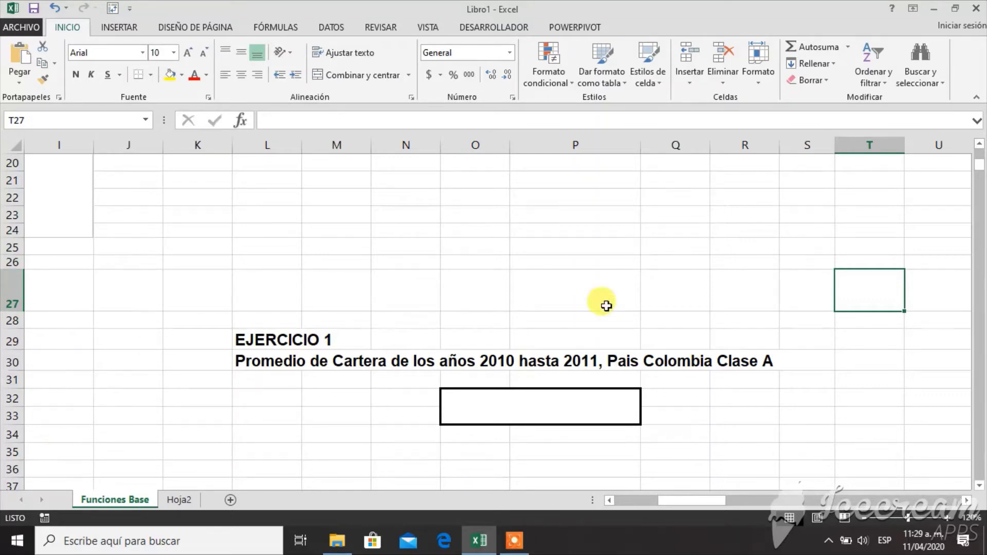
# Step: Merge and center cells N23:P24 above the EJERCICIO 1 statement and set their font size to 18
pyautogui.click(396, 225)
pyautogui.moveTo(395, 225); pyautogui.dragTo(585, 237)
pyautogui.click(341, 75)
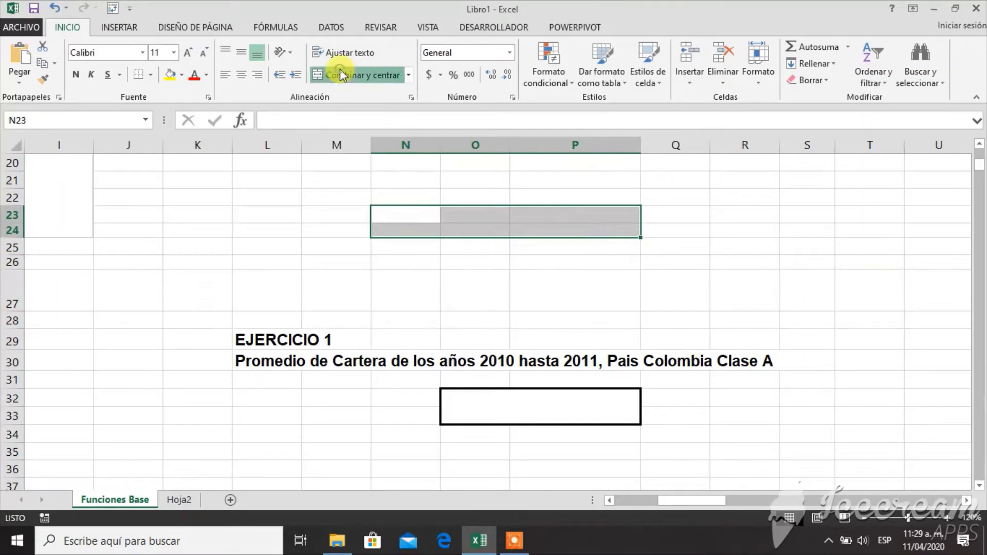
pyautogui.click(186, 56)
pyautogui.click(186, 55)
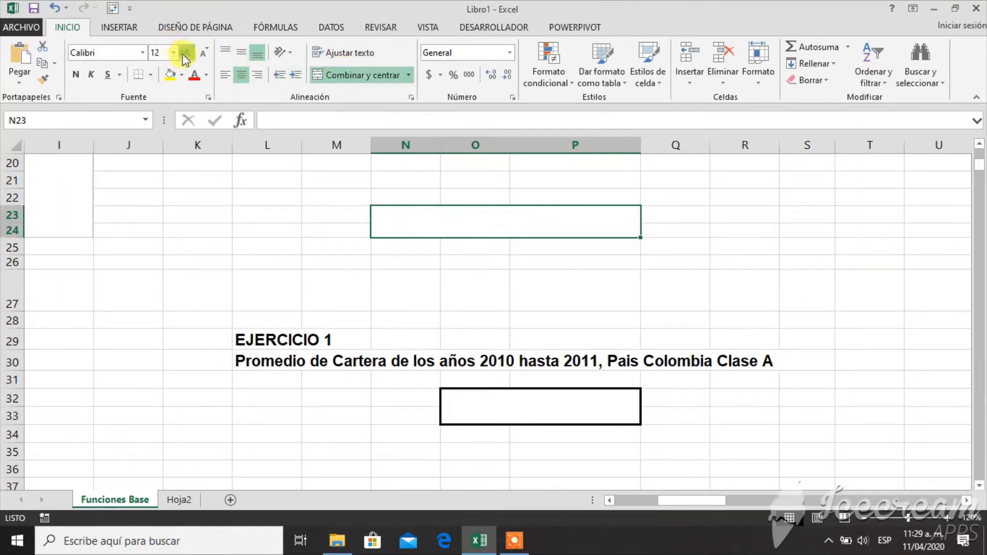
pyautogui.click(186, 56)
pyautogui.click(186, 56)
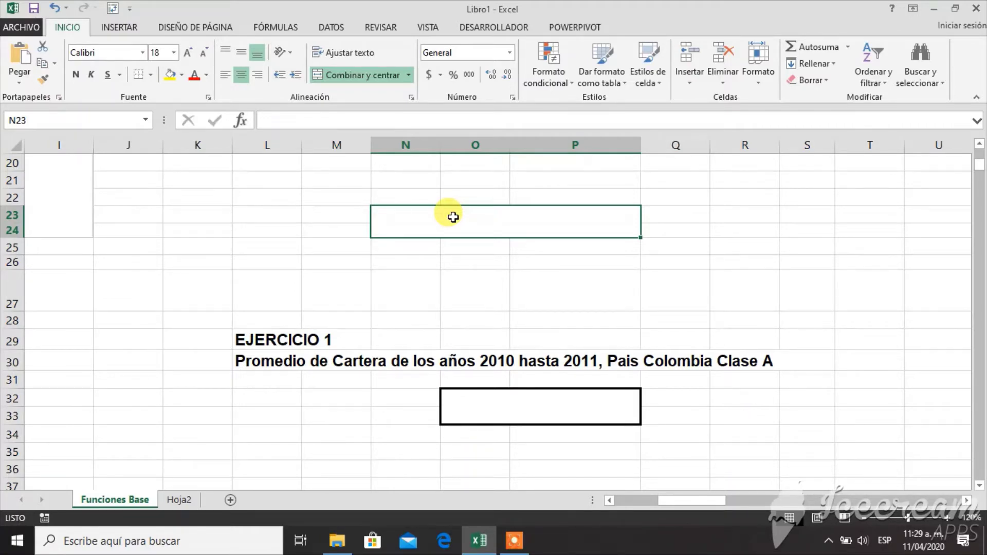
# Step: Start a PROMEDIO.SI.CONJUNTO formula in the merged cell N23
pyautogui.write('=')
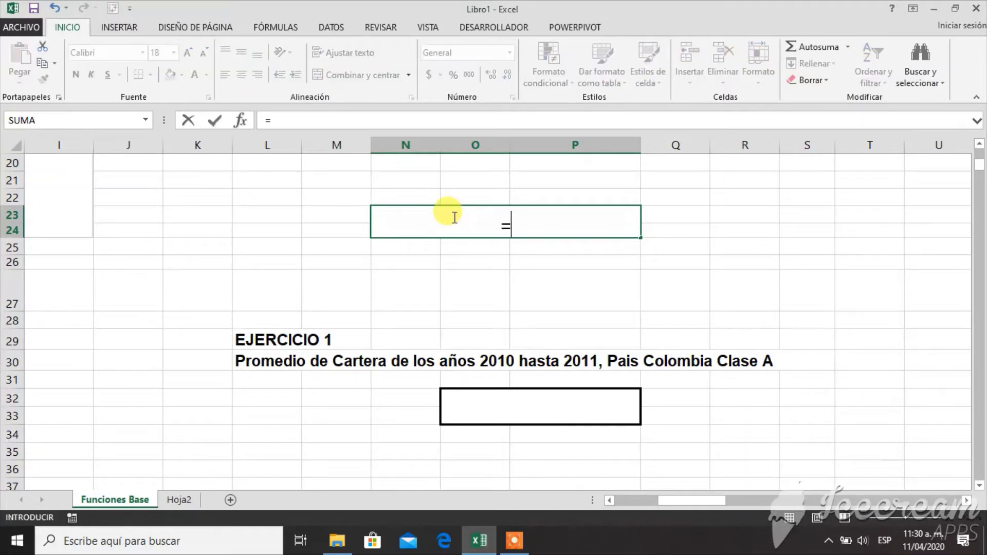
pyautogui.write('PROMEDIO')
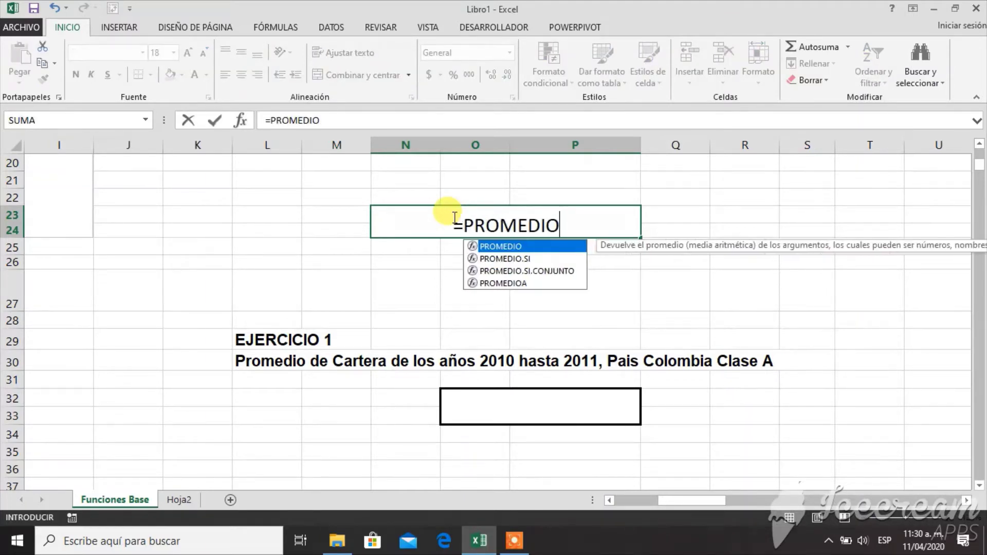
pyautogui.press('Down')
pyautogui.press('Down')
pyautogui.press('Tab')
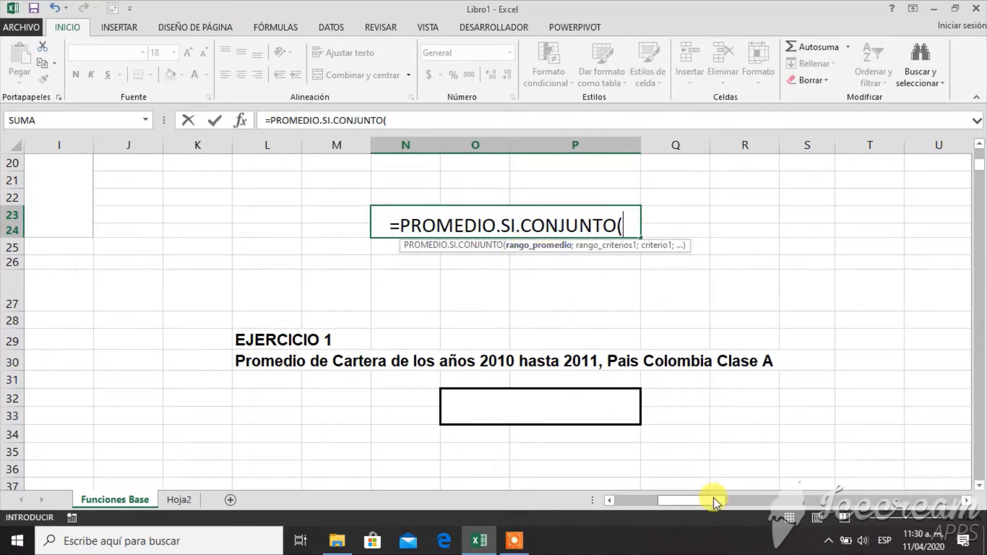
# Step: Supply the Cartera records F28:F657 as the formula's average range, followed by a semicolon
pyautogui.moveTo(712, 502); pyautogui.dragTo(680, 504)
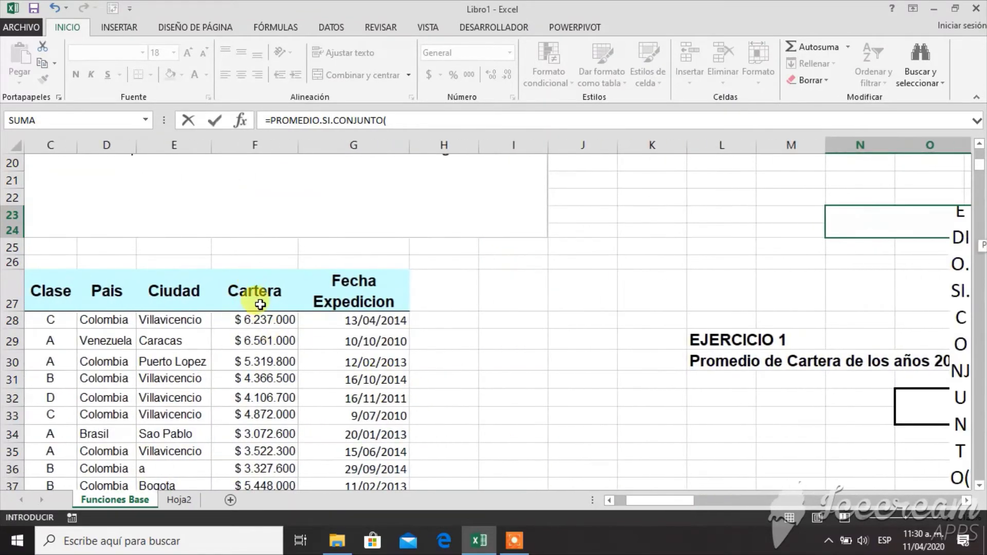
pyautogui.click(256, 321)
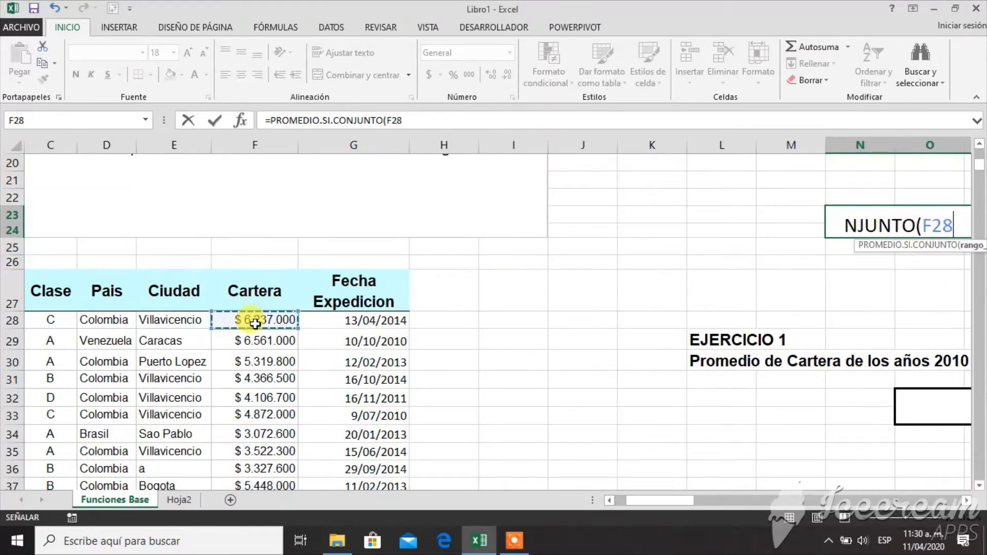
pyautogui.hotkey('ctrl', 'shift', 'Down')
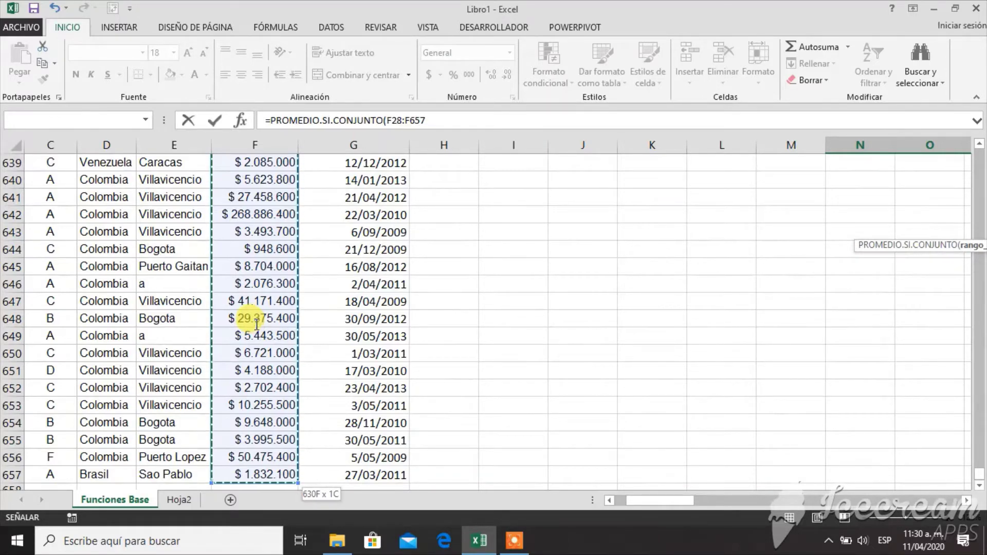
pyautogui.hotkey('ctrl', 'BackSpace')
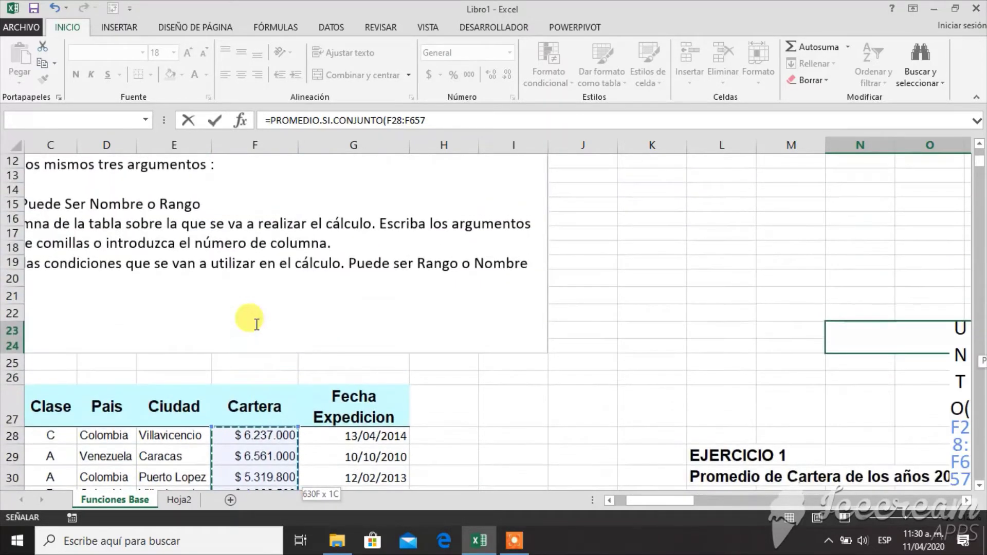
pyautogui.click(967, 500)
pyautogui.click(966, 500)
pyautogui.click(966, 500)
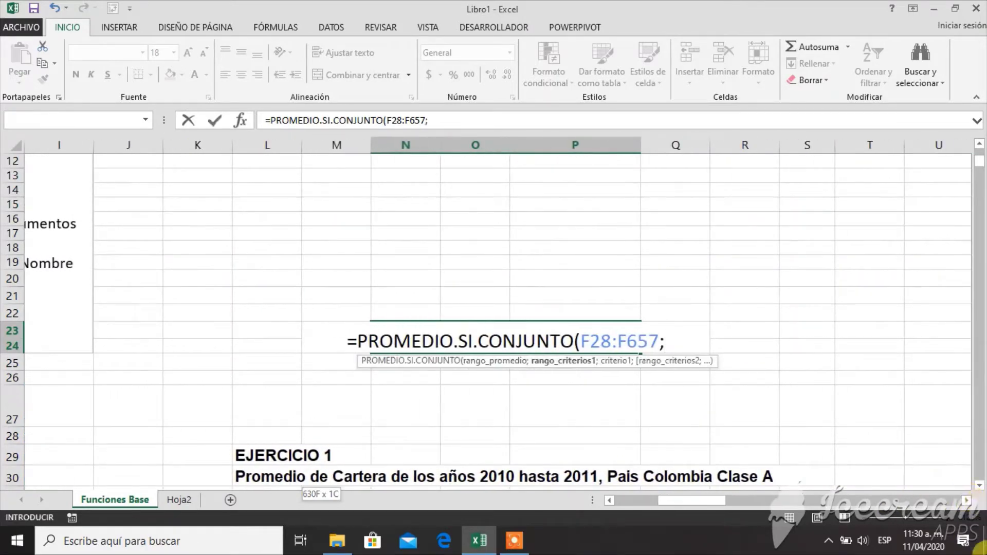
pyautogui.click(979, 485)
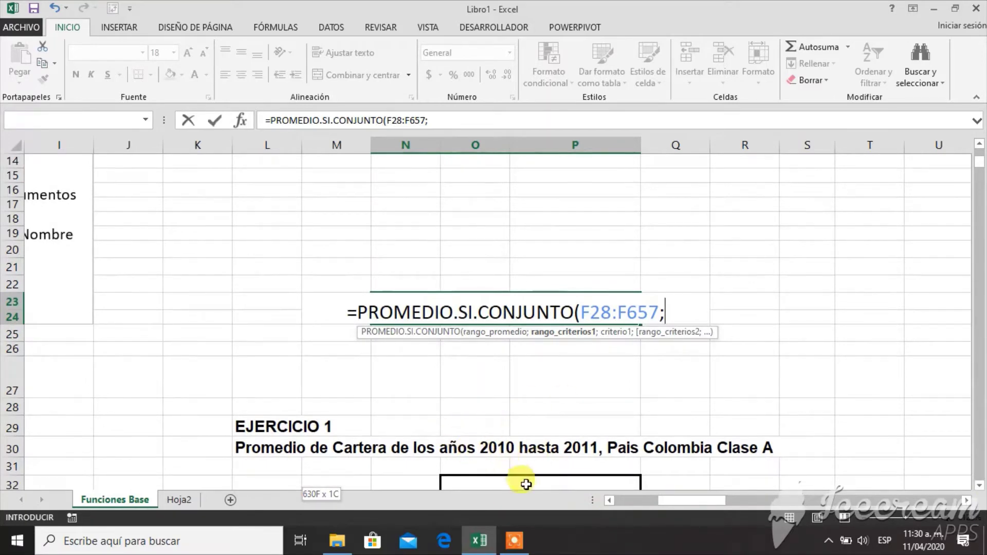
# Step: Add the Fecha Expedicion records G28:G657 as the formula's first criteria range
pyautogui.moveTo(714, 498); pyautogui.dragTo(698, 498)
pyautogui.click(166, 410)
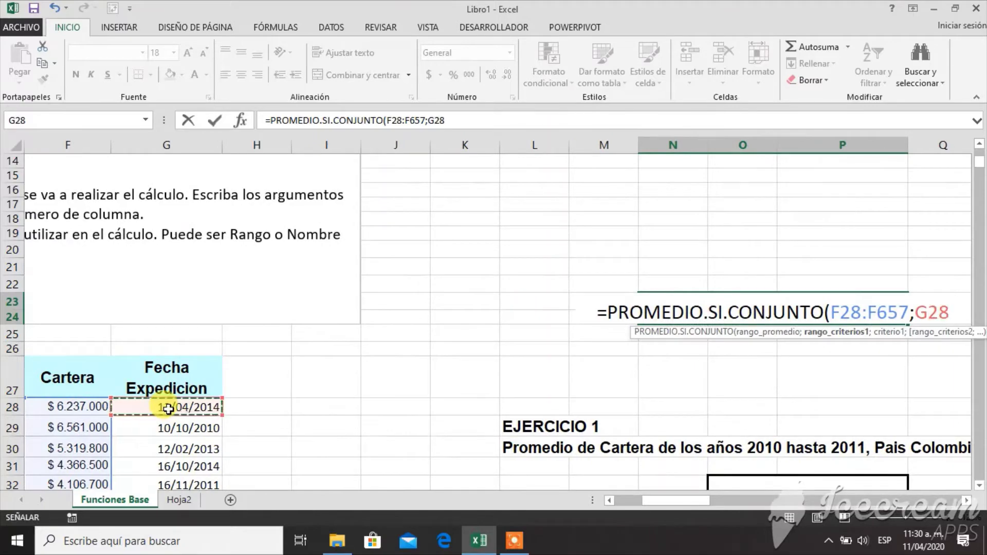
pyautogui.hotkey('ctrl', 'shift', 'Down')
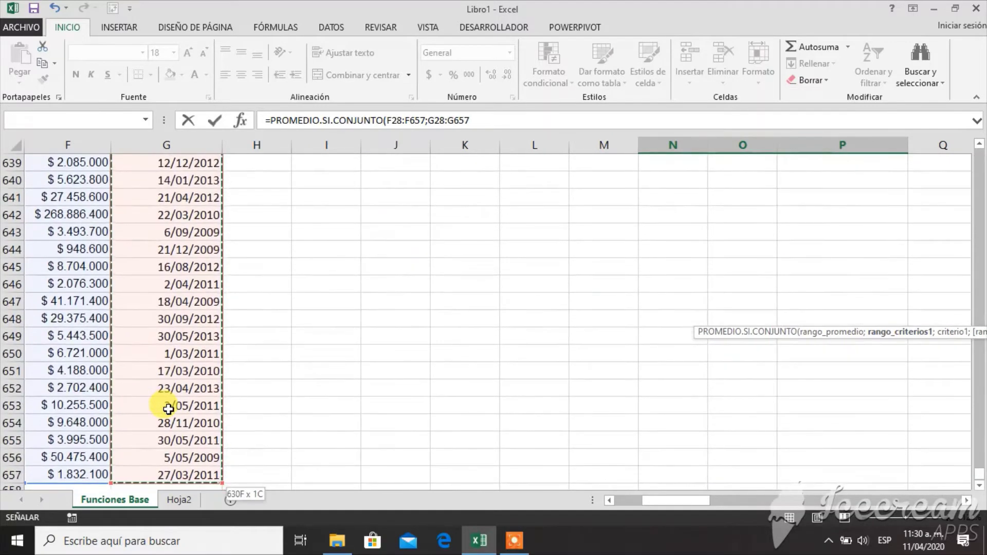
pyautogui.scroll(7, 168, 410)
pyautogui.hotkey('ctrl', 'BackSpace')
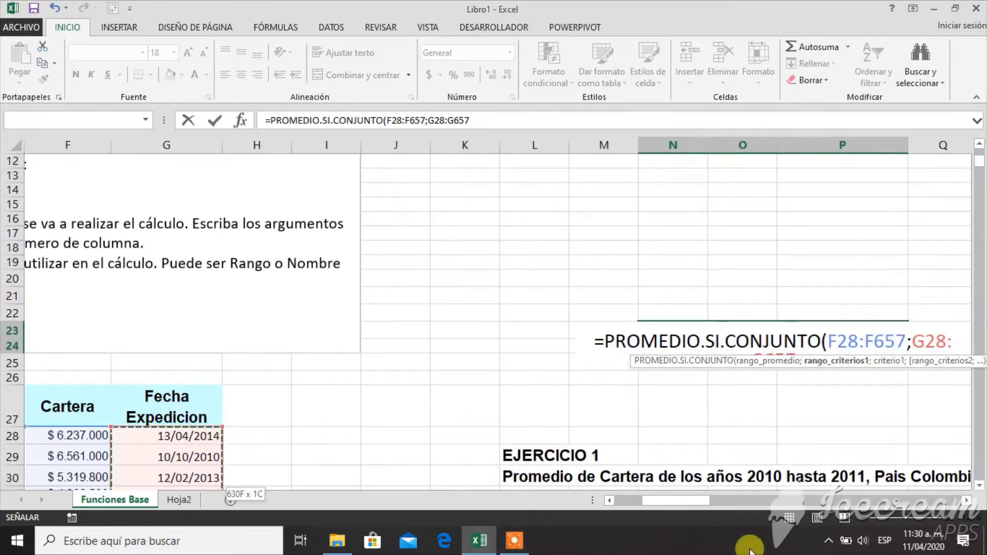
pyautogui.click(967, 500)
pyautogui.click(968, 500)
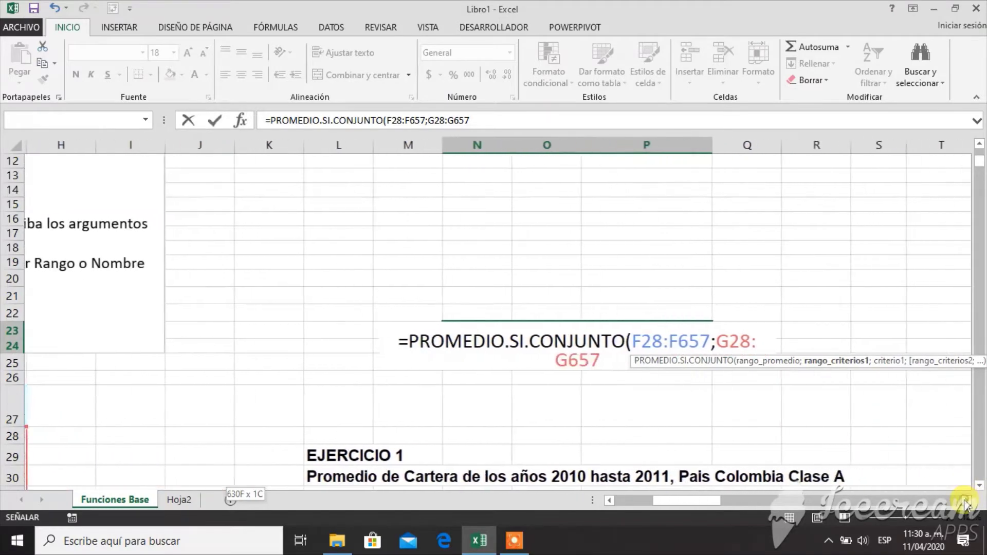
pyautogui.click(980, 486)
pyautogui.click(980, 486)
pyautogui.click(980, 486)
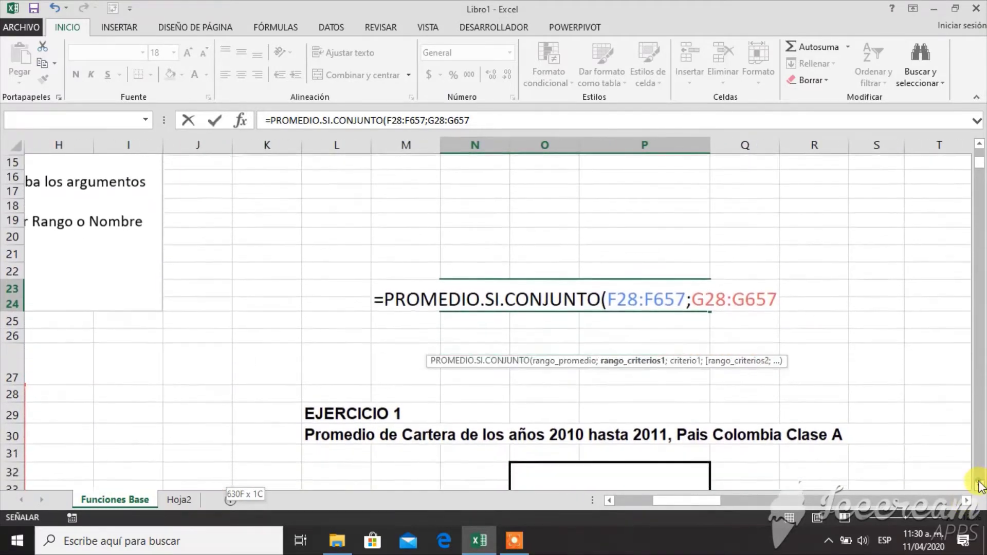
pyautogui.click(980, 485)
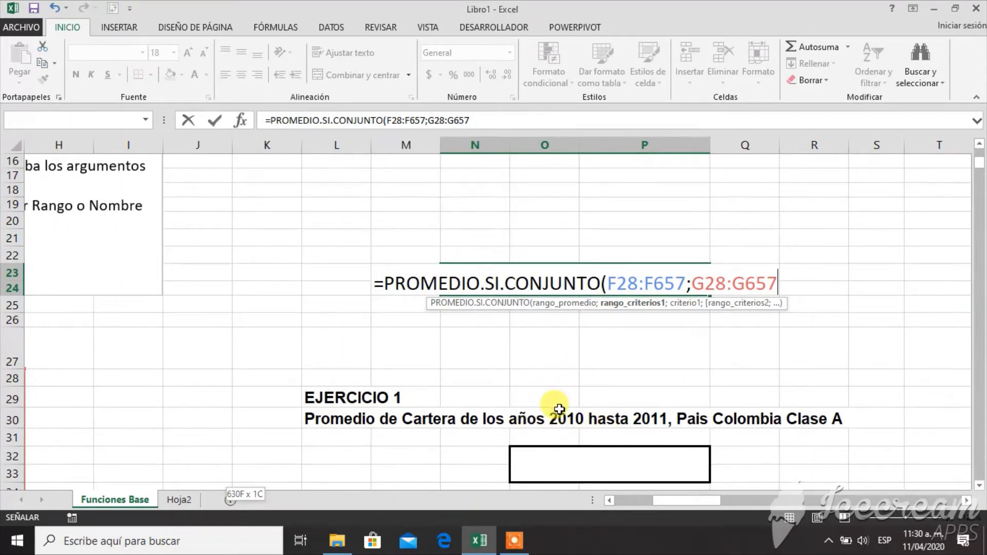
# Step: Enter ">=1/1/2010" as the first criterion for the Fecha Expedicion range, ending with a semicolon
pyautogui.write(';')
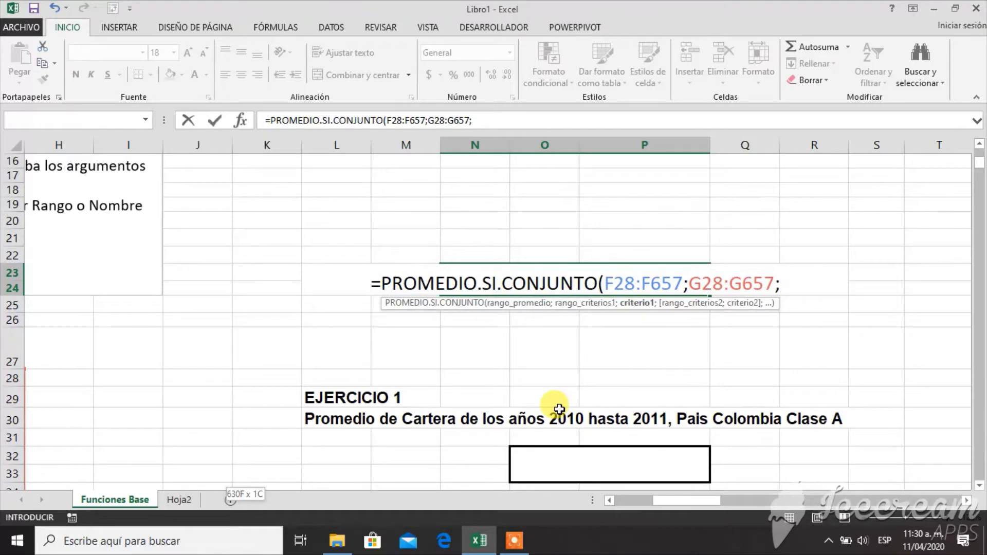
pyautogui.write('"')
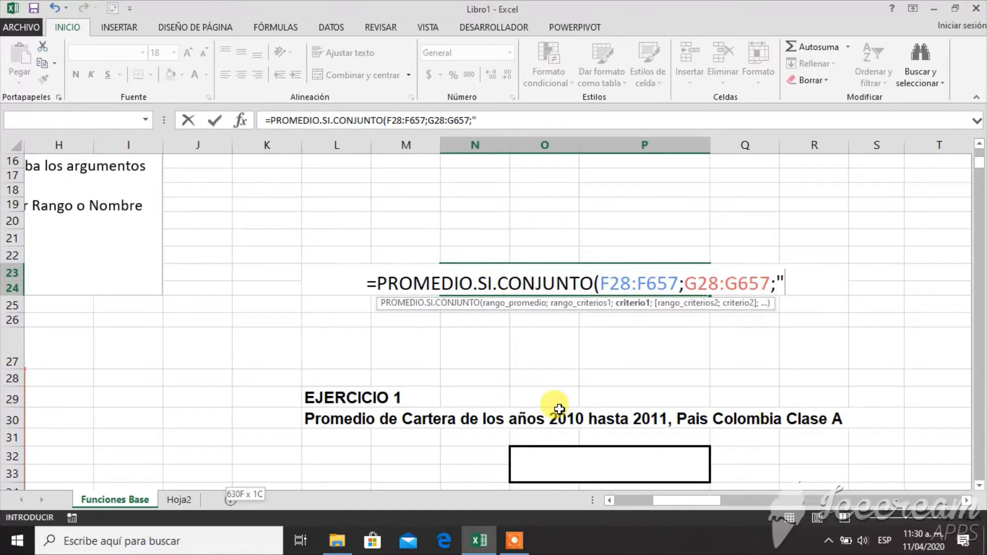
pyautogui.write('>')
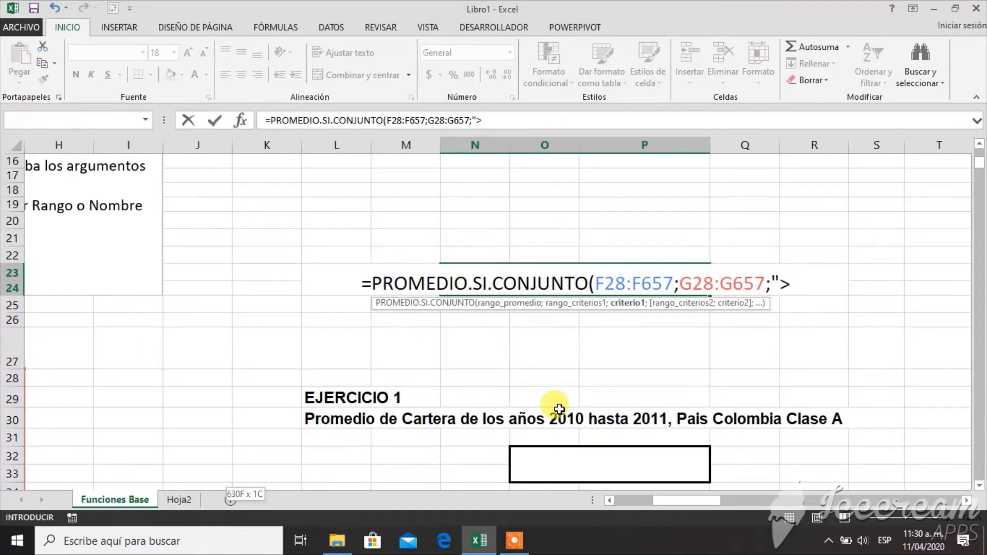
pyautogui.write('=')
pyautogui.write('1/')
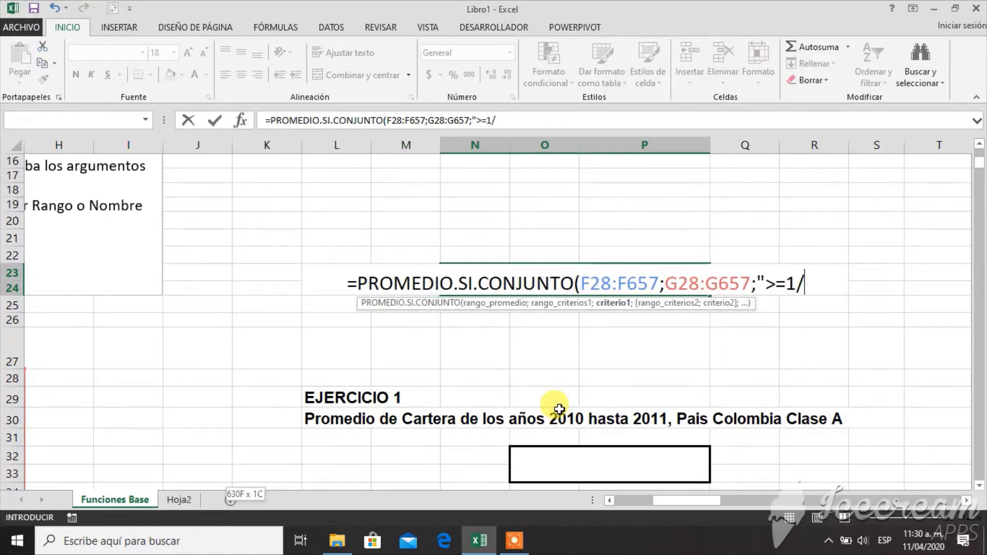
pyautogui.write('1/2010')
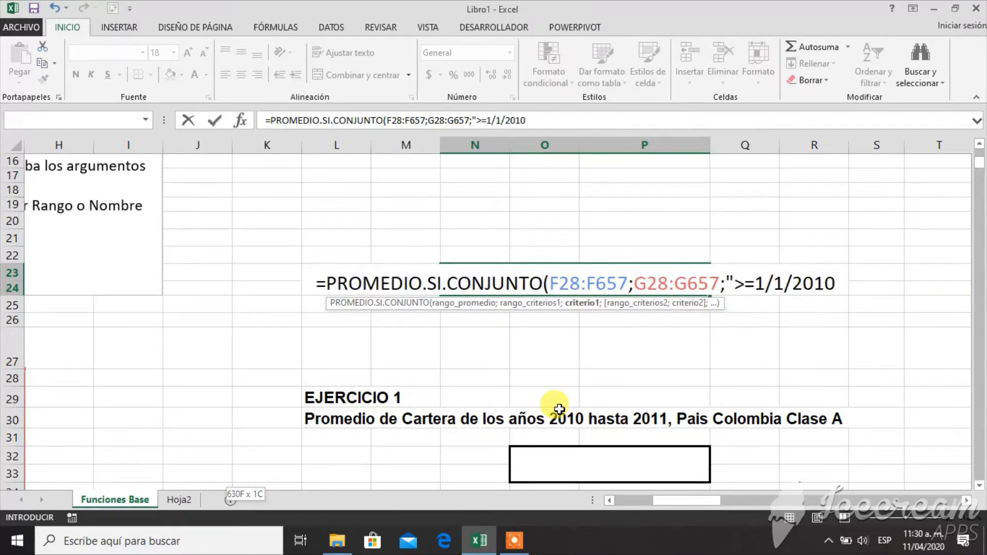
pyautogui.write('";')
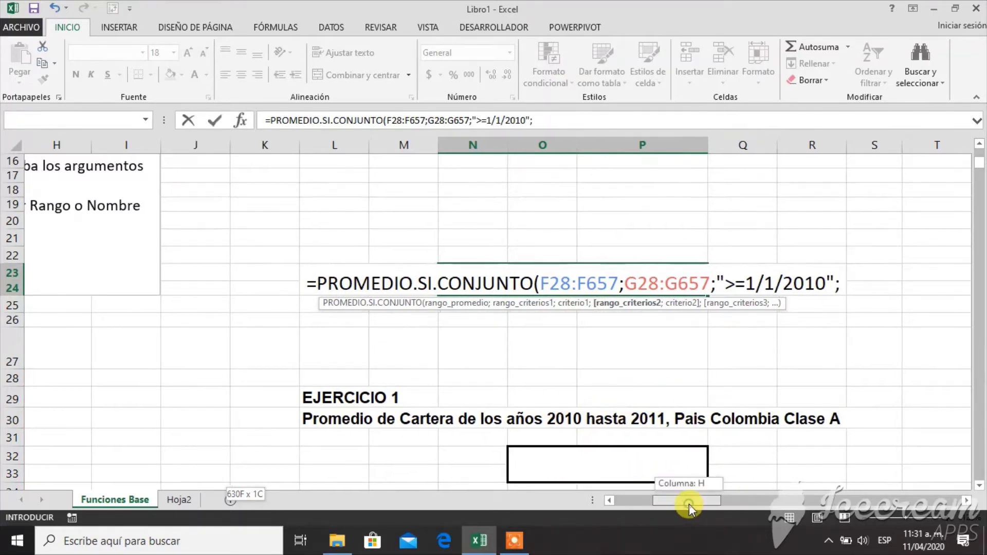
# Step: Add the Fecha Expedicion records G28:G657 again as the second criteria range, followed by a semicolon
pyautogui.moveTo(689, 503); pyautogui.dragTo(672, 505)
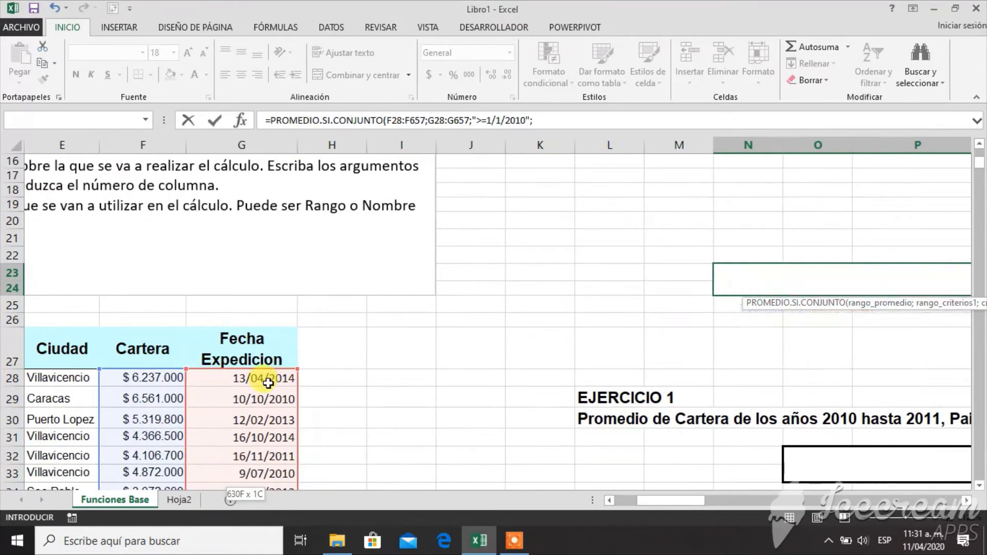
pyautogui.click(268, 383)
pyautogui.hotkey('ctrl', 'shift', 'Down')
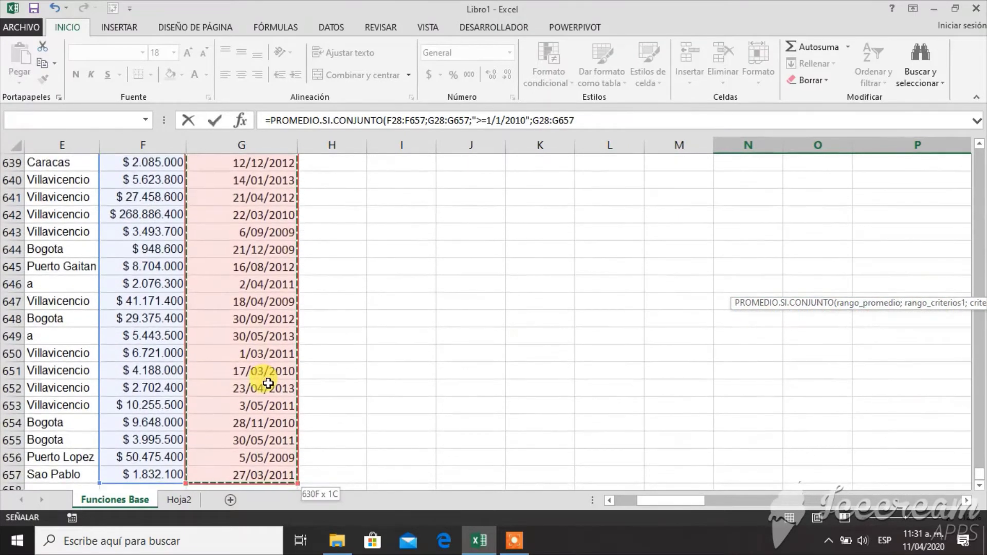
pyautogui.hotkey('ctrl', 'BackSpace')
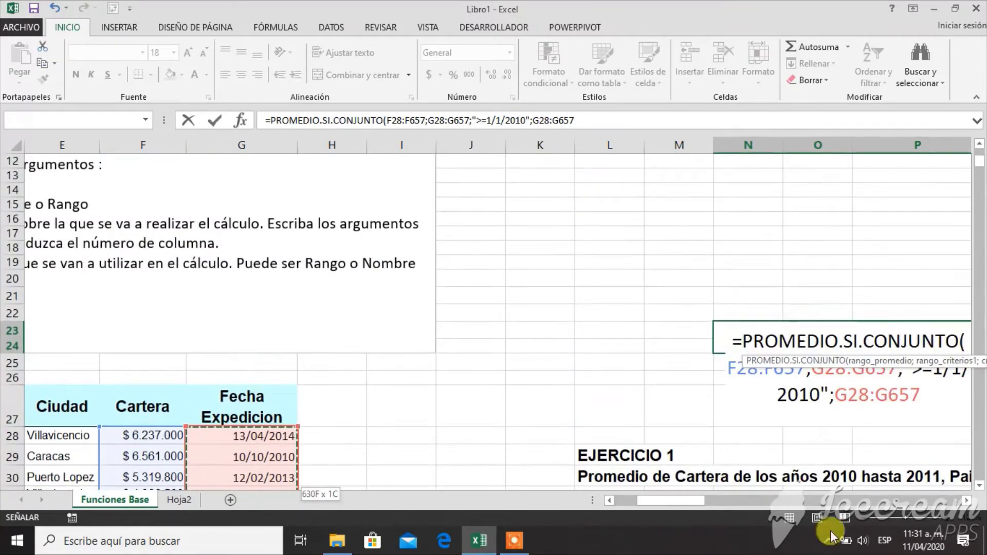
pyautogui.click(968, 500)
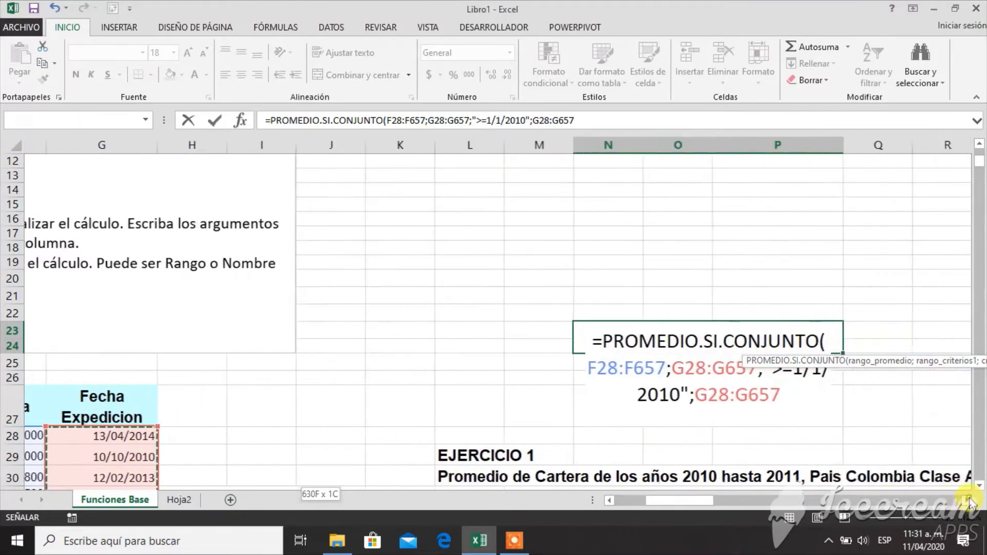
pyautogui.click(978, 487)
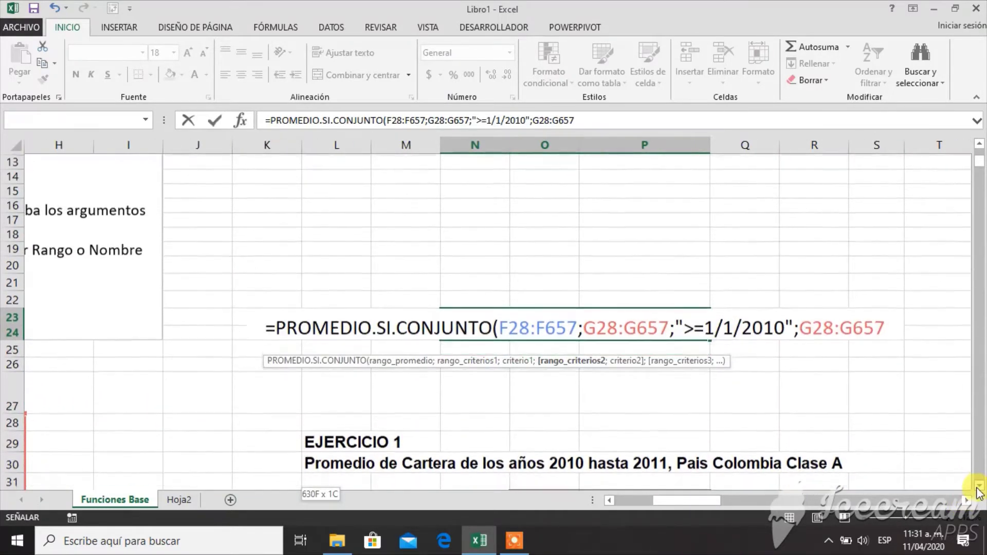
pyautogui.click(978, 487)
pyautogui.write(';')
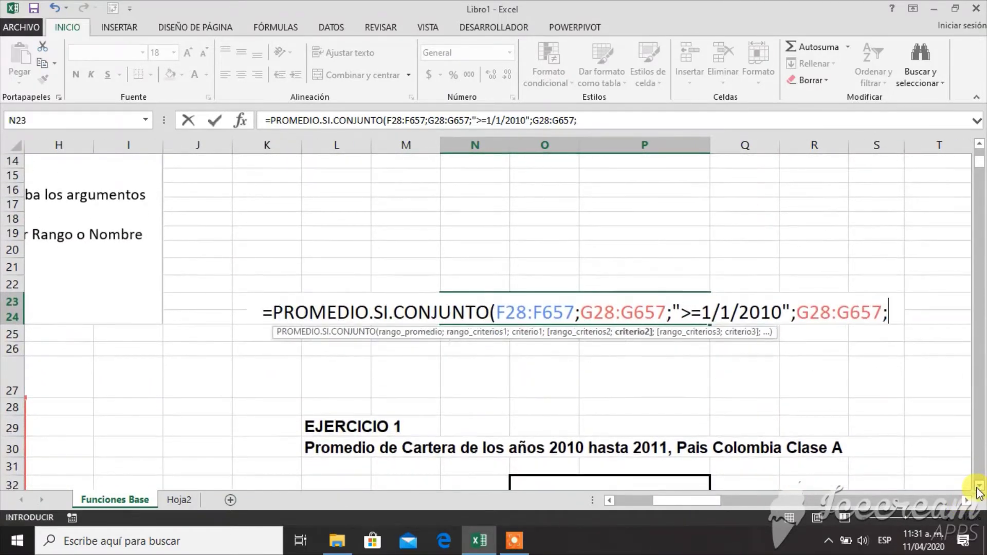
# Step: Start the second criterion with an opening quotation mark and <=31/12/2011
pyautogui.write('"')
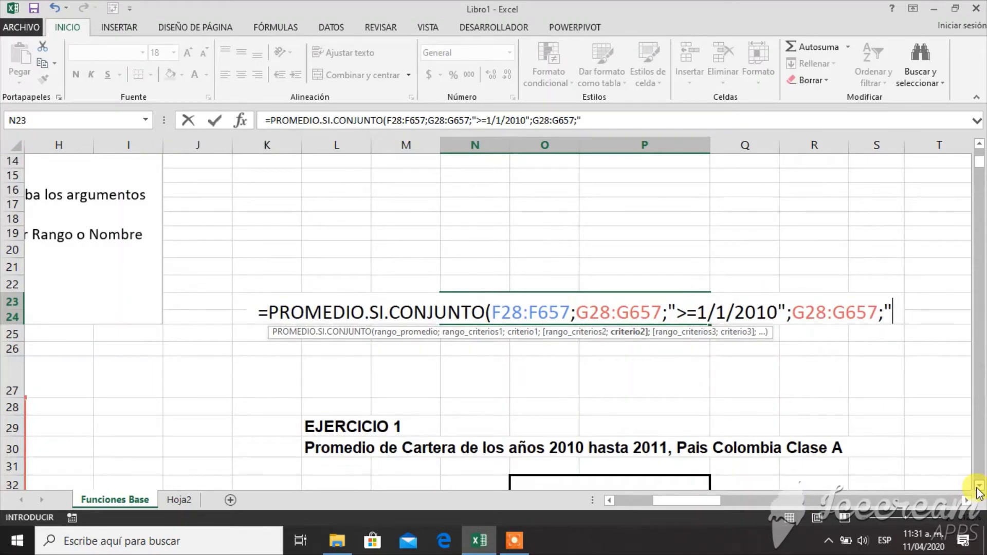
pyautogui.write('<=')
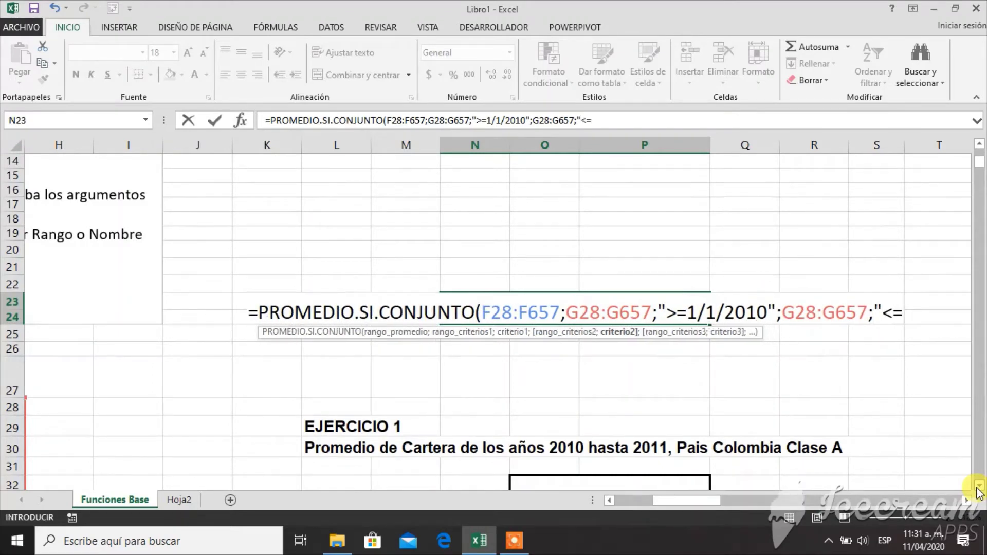
pyautogui.write('31/12/20')
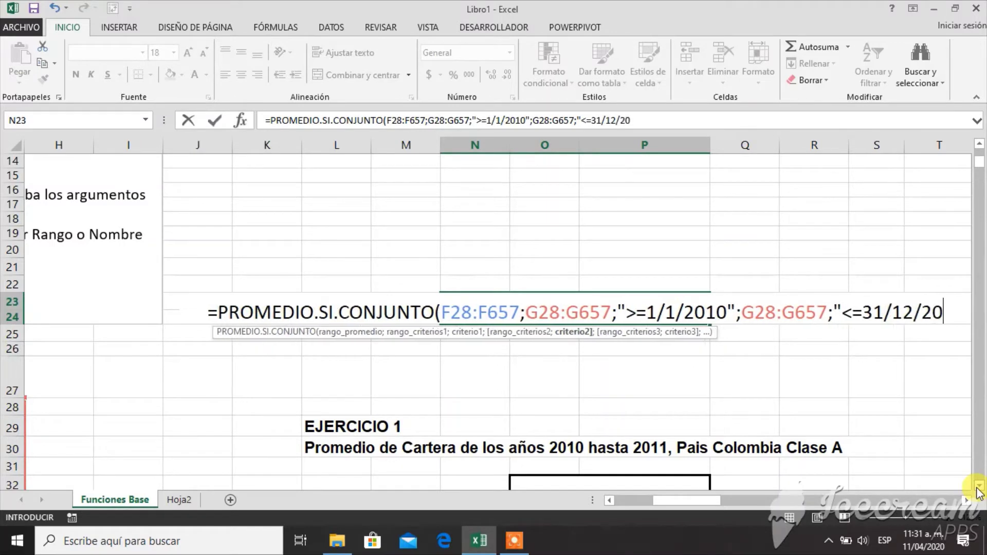
pyautogui.write('1')
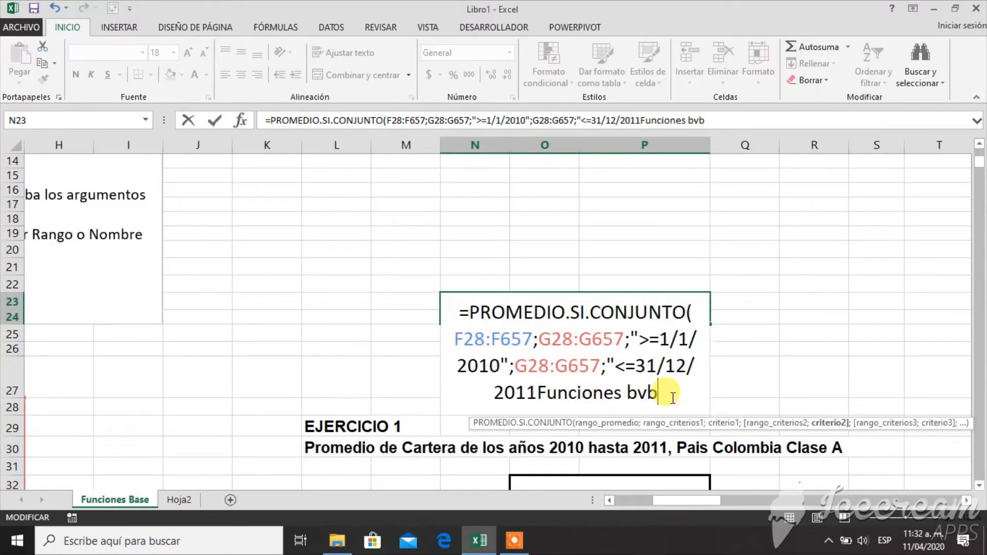
# Step: Delete the stray text "Funciones bvb" after 2011 and close the second criterion with a quotation mark and semicolon
pyautogui.press('BackSpace')
pyautogui.press('BackSpace')
pyautogui.press('BackSpace')
pyautogui.press('BackSpace')
pyautogui.press('BackSpace')
pyautogui.press('BackSpace')
pyautogui.press('BackSpace')
pyautogui.press('BackSpace')
pyautogui.press('BackSpace')
pyautogui.press('BackSpace')
pyautogui.press('BackSpace')
pyautogui.press('BackSpace')
pyautogui.press('BackSpace')
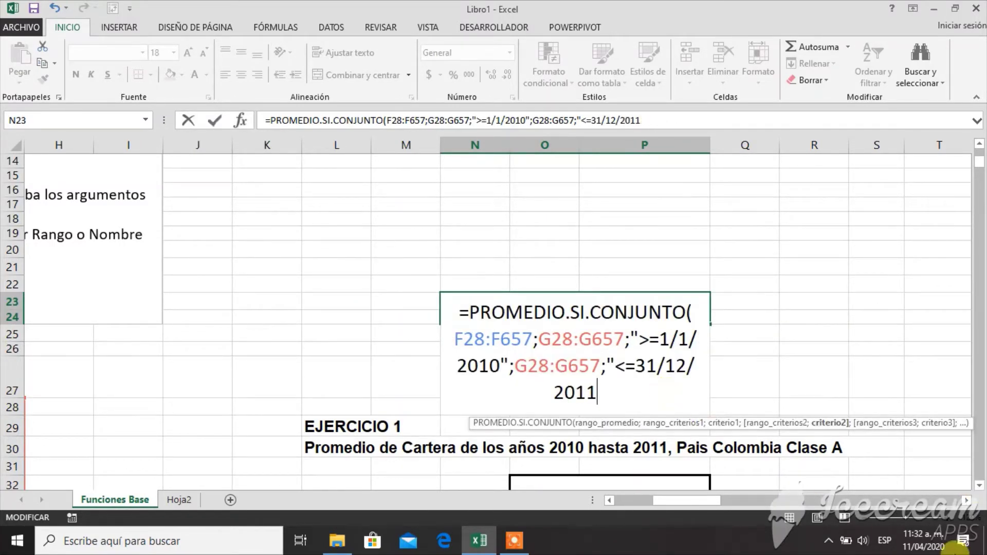
pyautogui.click(972, 500)
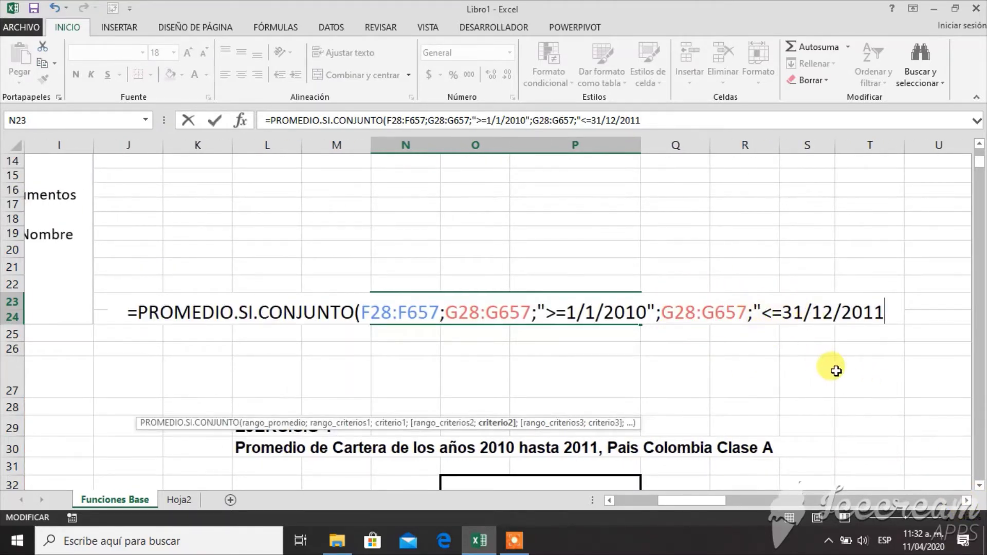
pyautogui.write('"')
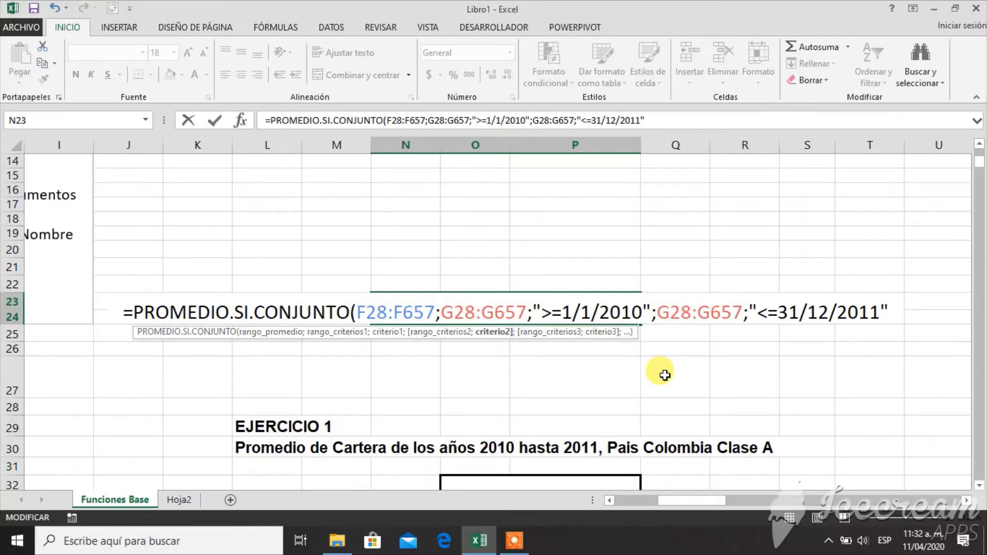
pyautogui.write(';')
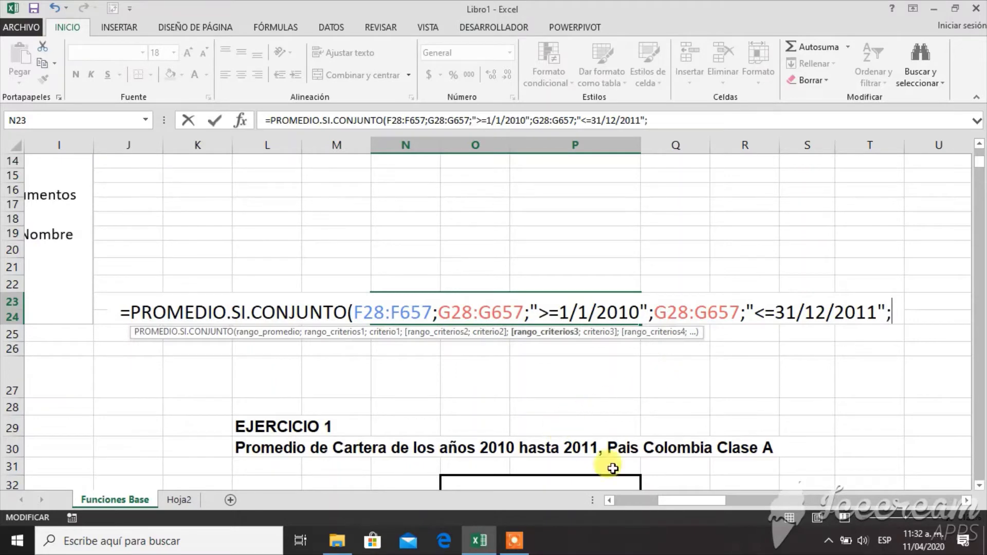
# Step: Add the Pais records D28:D657 as the third criteria range, followed by a semicolon
pyautogui.moveTo(691, 497); pyautogui.dragTo(654, 507)
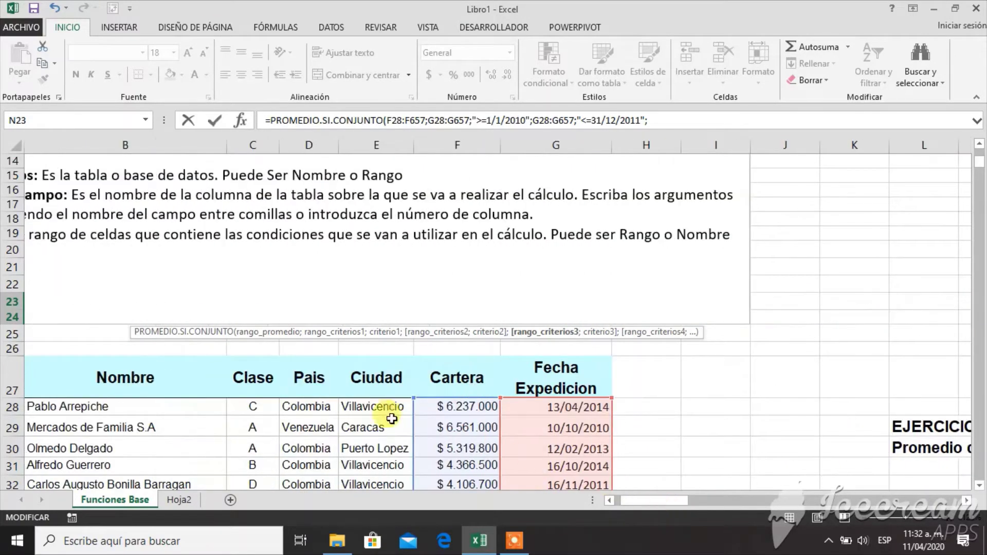
pyautogui.click(293, 408)
pyautogui.hotkey('ctrl', 'shift', 'Down')
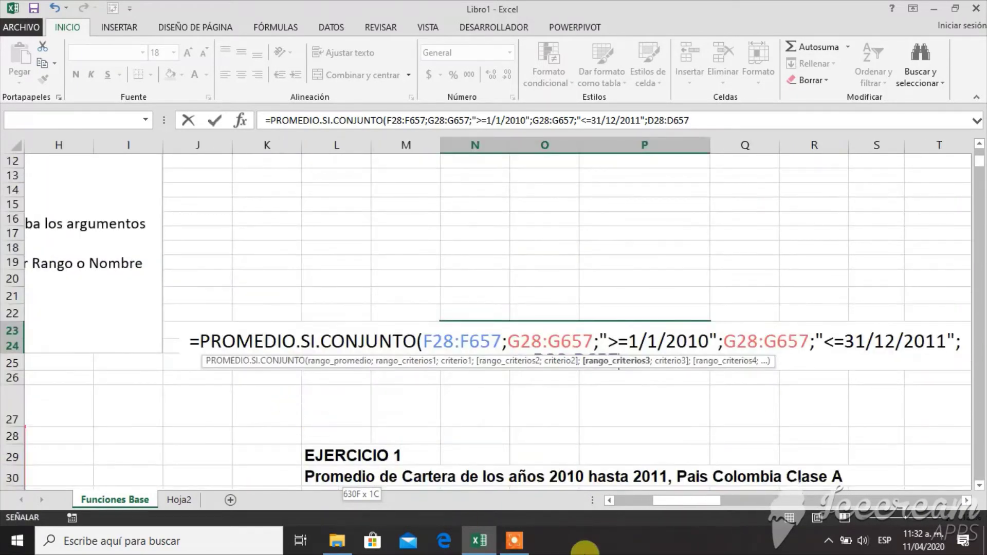
pyautogui.write(';')
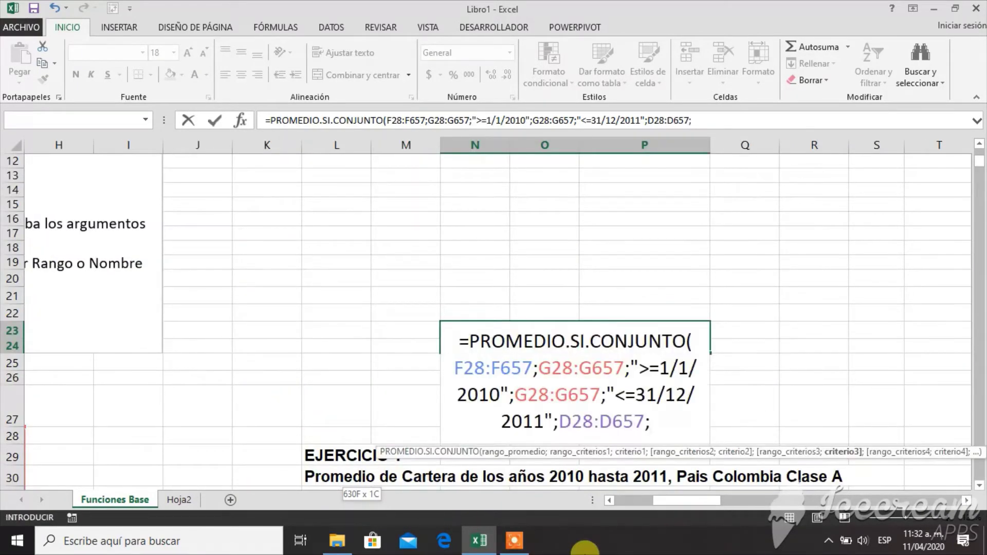
# Step: Enter "COLOMBIA" as the third criterion for the Pais range, ending with a semicolon
pyautogui.click(967, 501)
pyautogui.click(967, 501)
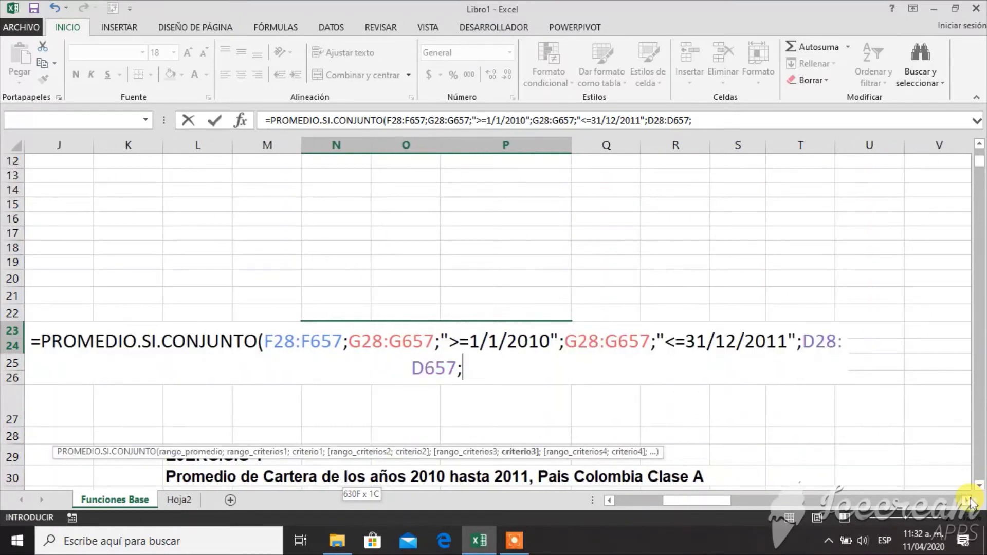
pyautogui.write('"COLOMBIA')
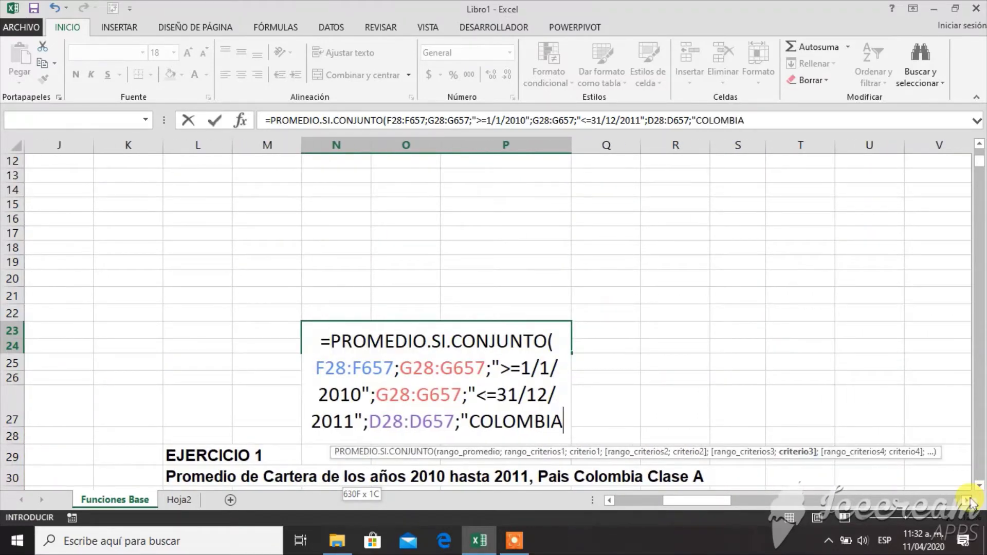
pyautogui.write('";')
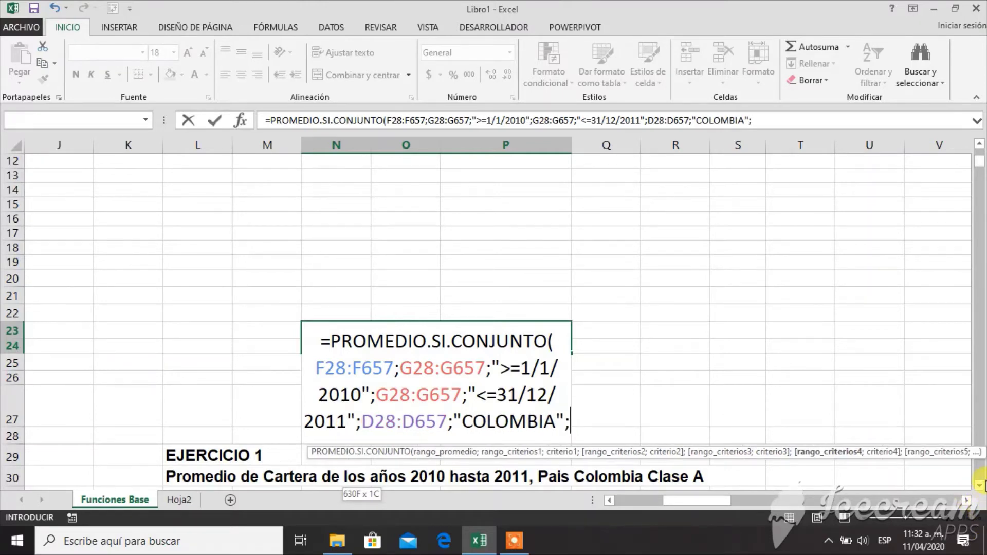
# Step: Try to add the Clase records C28:C657 as the fourth criteria range
pyautogui.click(981, 486)
pyautogui.click(980, 486)
pyautogui.click(981, 485)
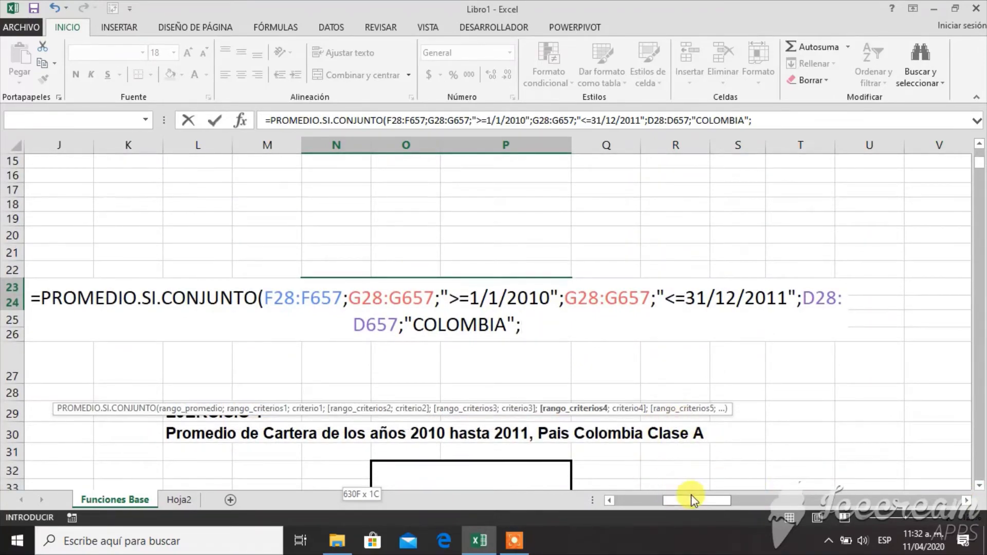
pyautogui.moveTo(695, 497); pyautogui.dragTo(624, 498)
pyautogui.click(362, 382)
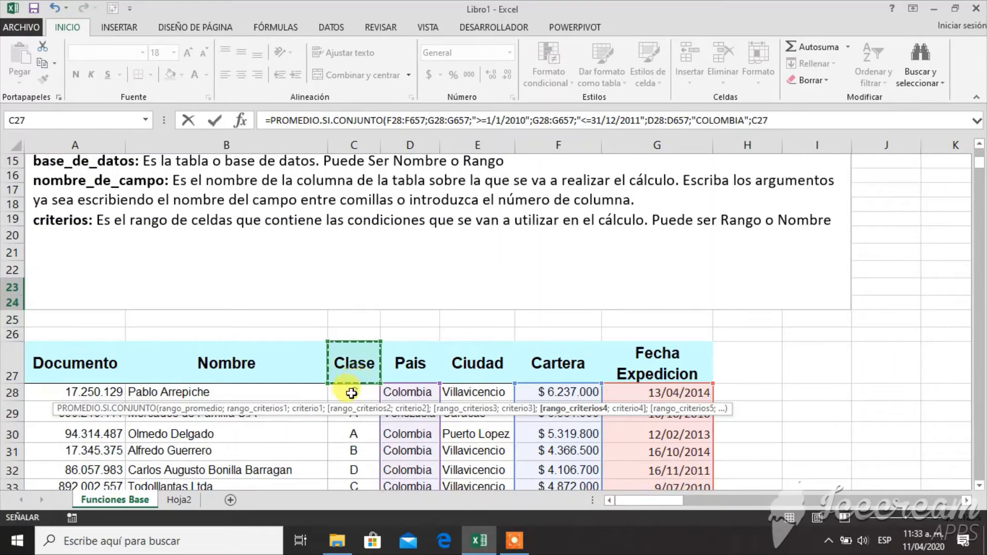
pyautogui.click(351, 394)
pyautogui.hotkey('ctrl', 'shift', 'Down')
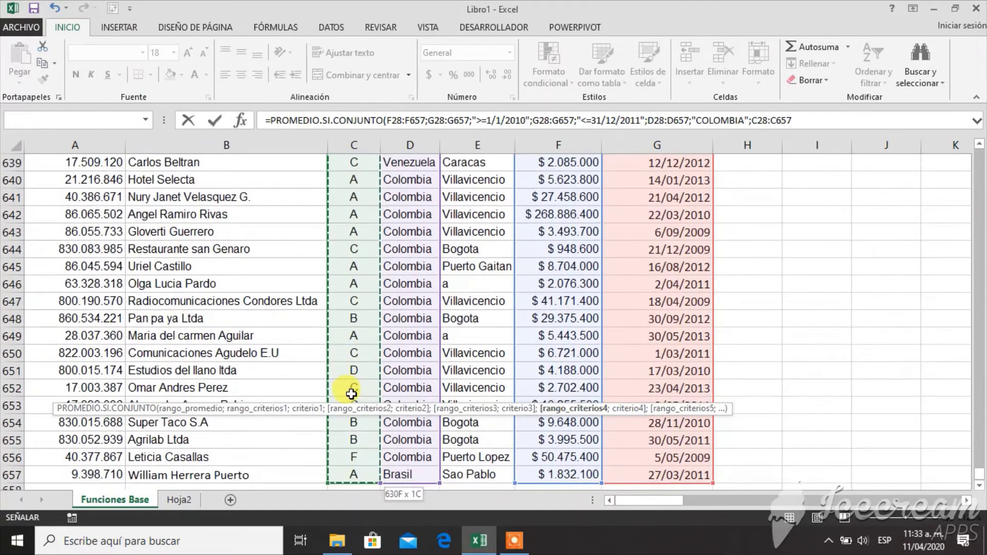
pyautogui.hotkey('ctrl', 'BackSpace')
# Step: Remove the mistaken L27:P29 reference from the end of the formula, keeping the semicolon after "COLOMBIA"
pyautogui.click(585, 463)
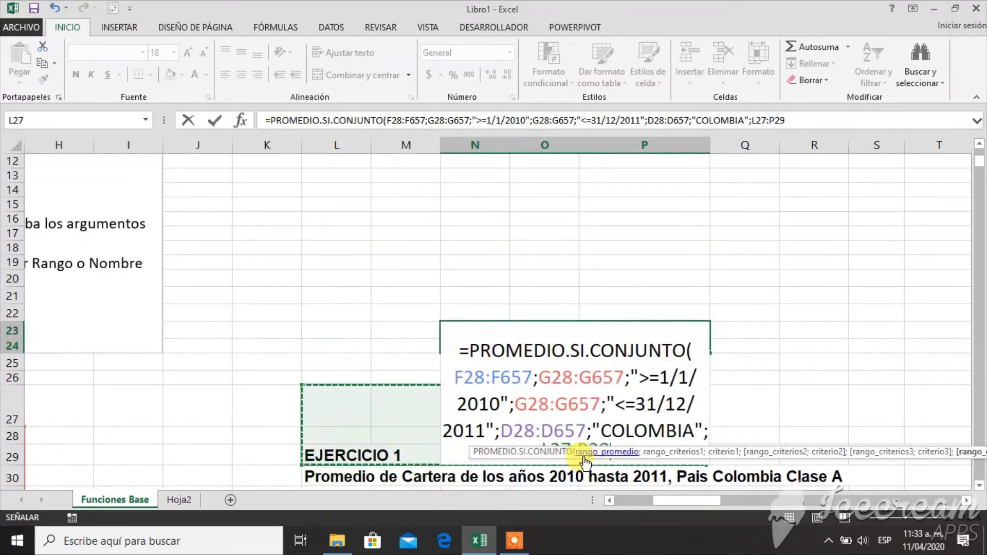
pyautogui.scroll(-3, 979, 486)
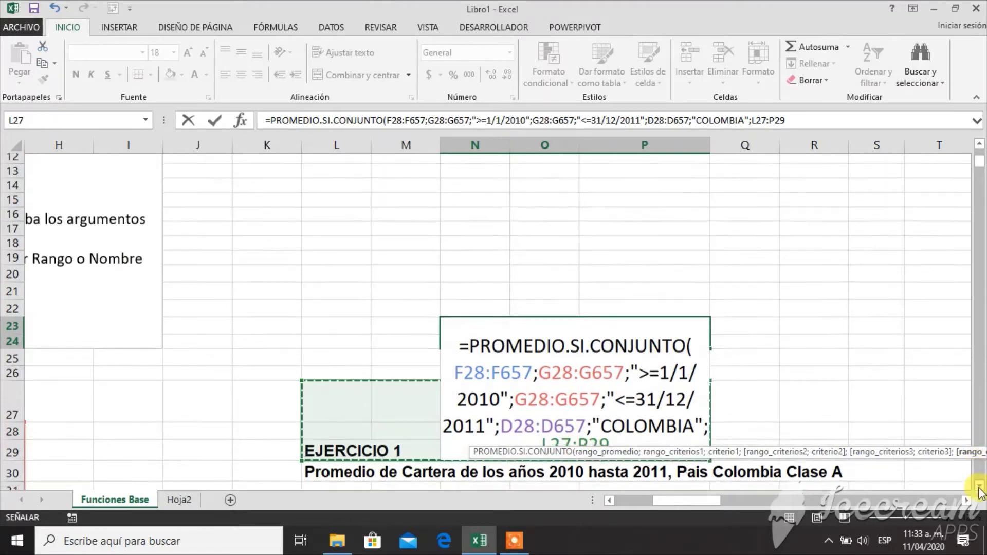
pyautogui.click(979, 486)
pyautogui.click(979, 486)
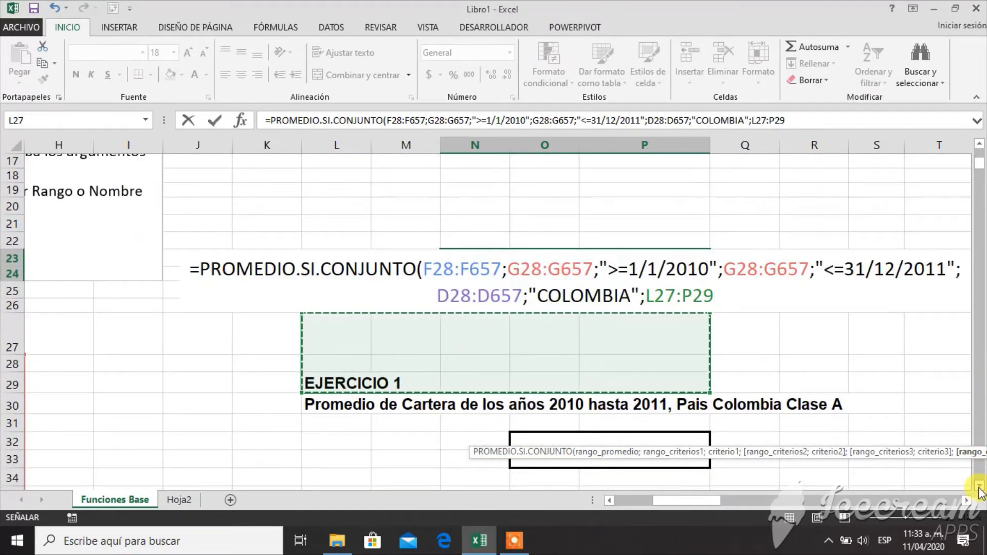
pyautogui.press('BackSpace')
pyautogui.press('BackSpace')
pyautogui.press('BackSpace')
pyautogui.press('BackSpace')
pyautogui.press('BackSpace')
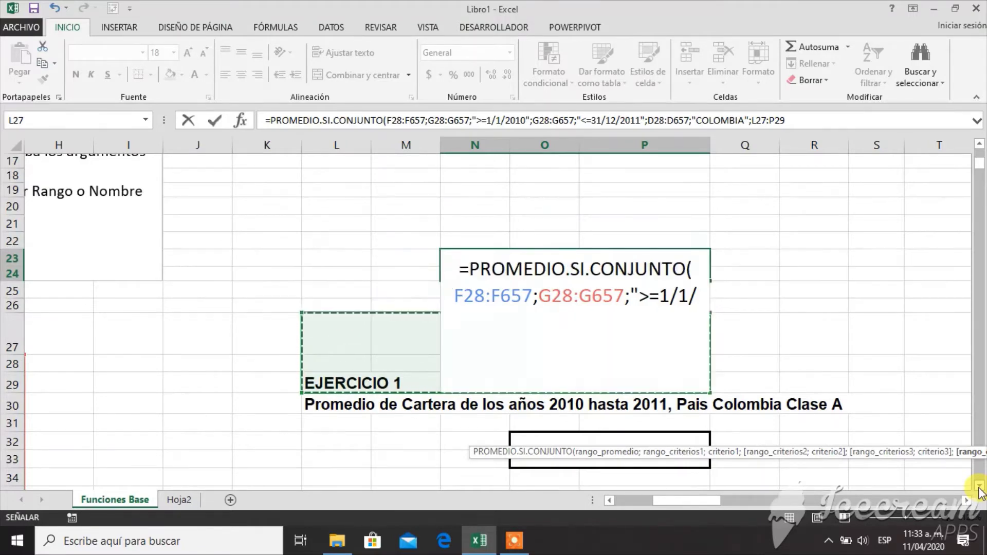
pyautogui.press('BackSpace')
pyautogui.press('BackSpace')
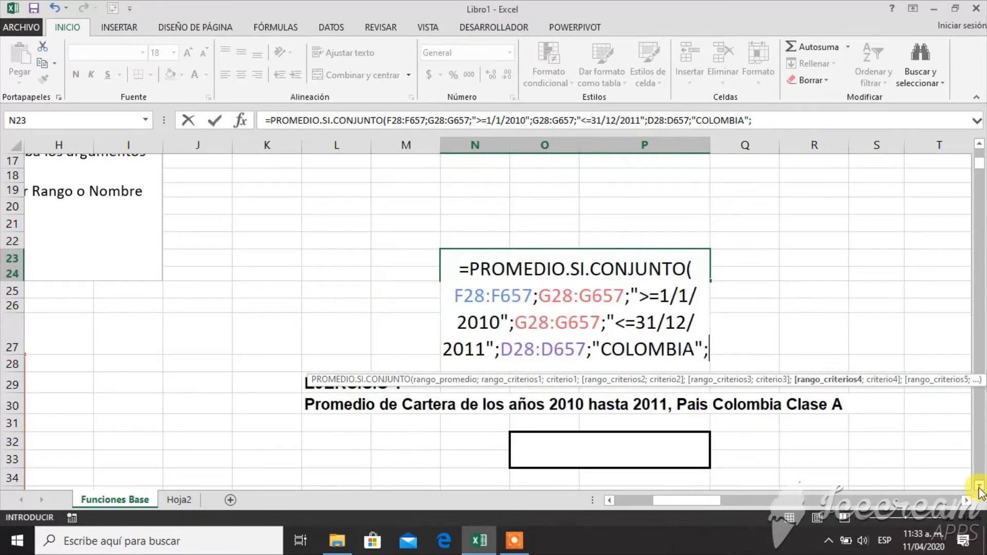
# Step: Add the Clase records C28:C657 as the fourth criteria range of the formula, followed by a semicolon
pyautogui.click(695, 504)
pyautogui.moveTo(694, 503); pyautogui.dragTo(670, 509)
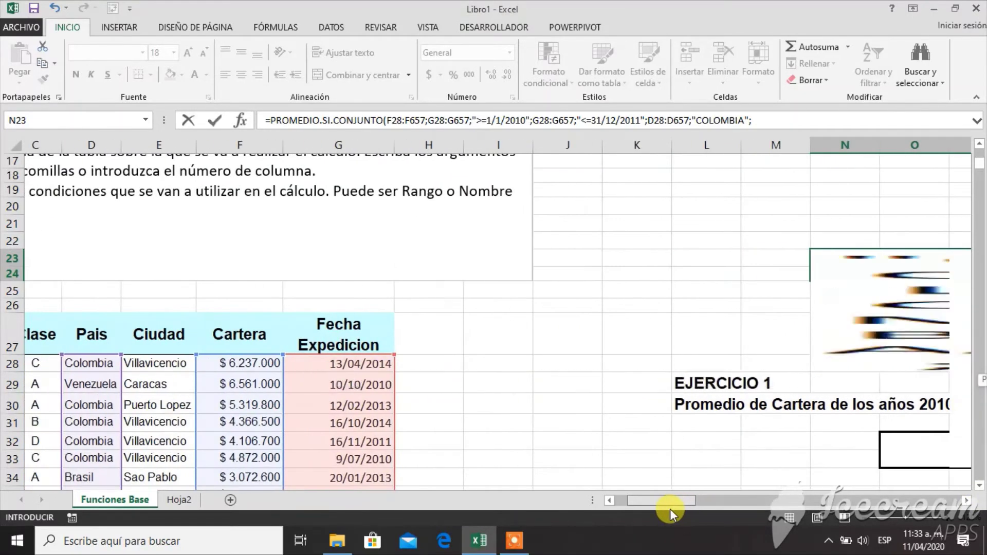
pyautogui.click(62, 365)
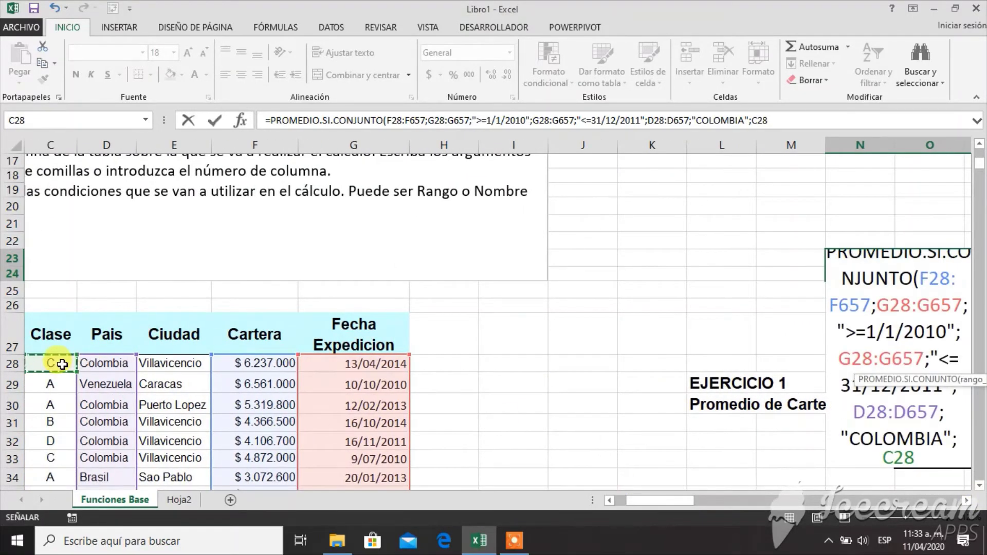
pyautogui.hotkey('ctrl', 'shift', 'Down')
pyautogui.hotkey('ctrl', 'BackSpace')
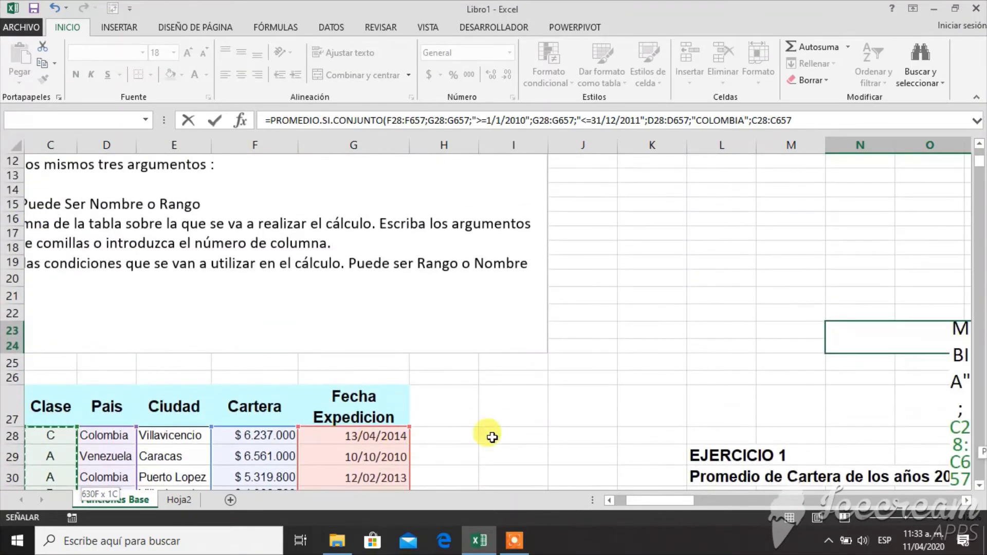
pyautogui.click(966, 502)
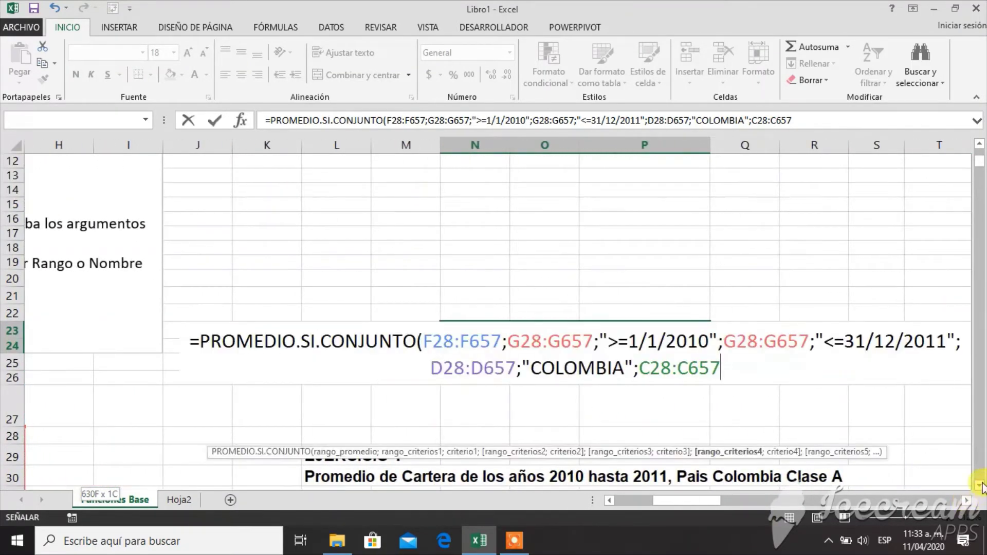
pyautogui.click(979, 484)
pyautogui.click(980, 484)
pyautogui.write(';')
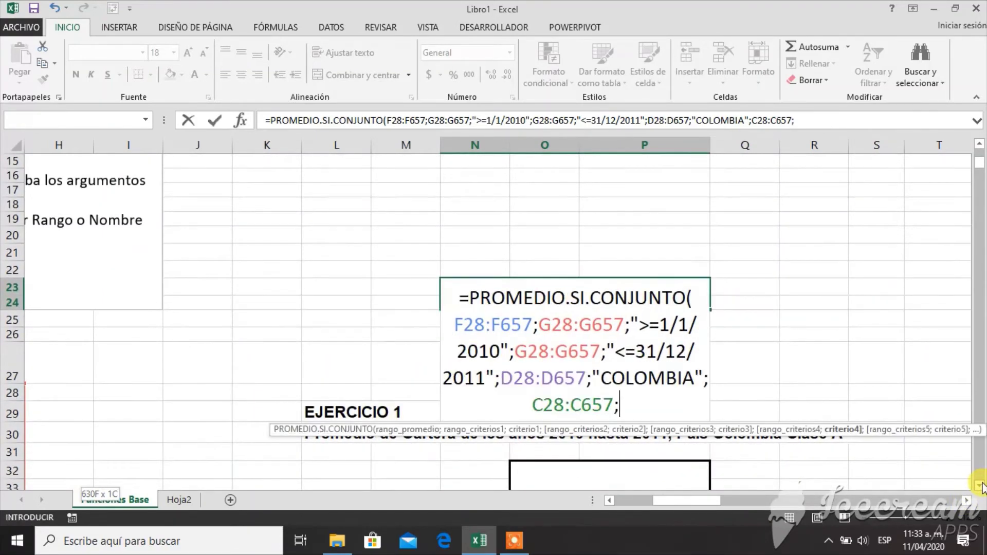
# Step: Enter "A" in quotation marks as the fourth criterion, close the parenthesis and confirm the PROMEDIO.SI.CONJUNTO formula
pyautogui.write('A')
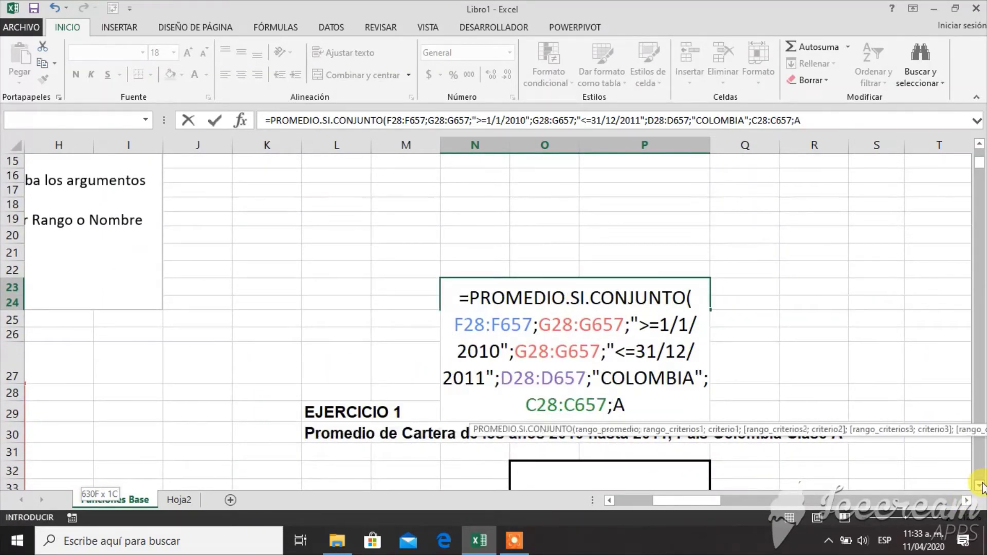
pyautogui.press('BackSpace')
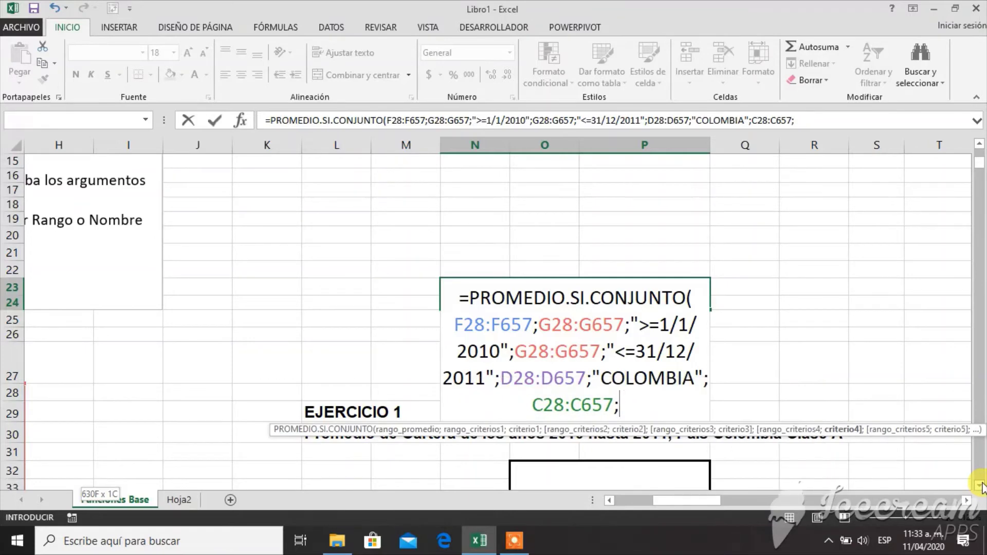
pyautogui.write('"A")')
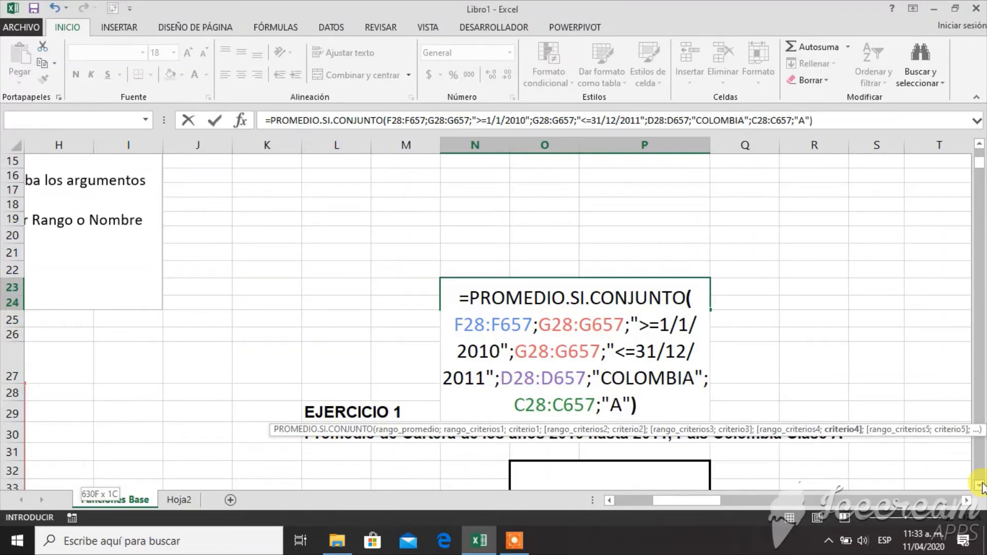
pyautogui.press('Return')
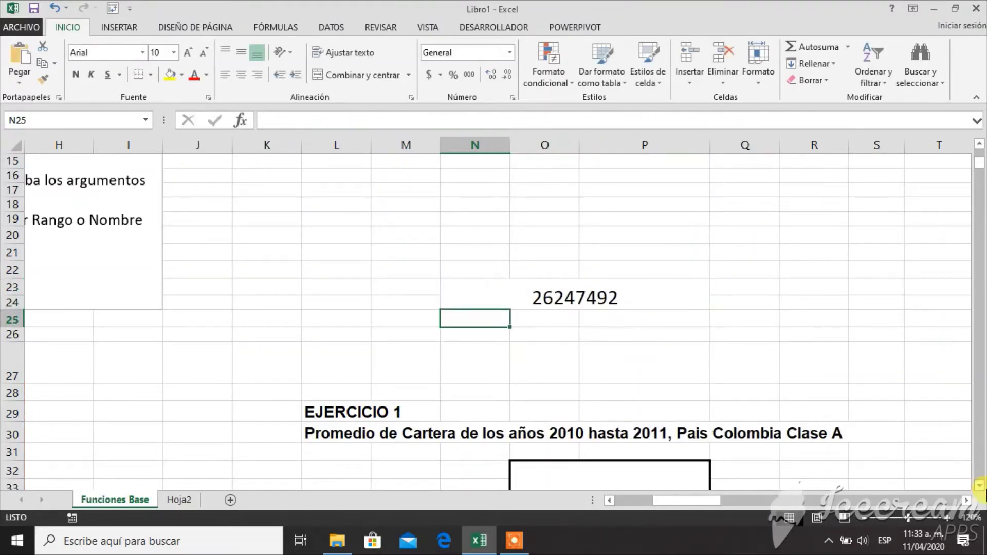
# Step: Format the average in N23 with the thousands separator style
pyautogui.click(580, 294)
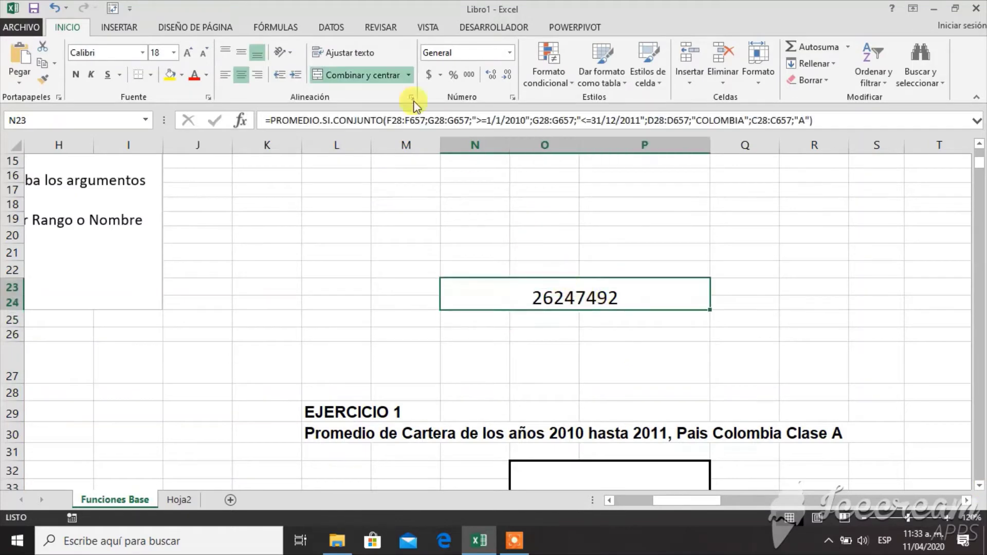
pyautogui.click(471, 76)
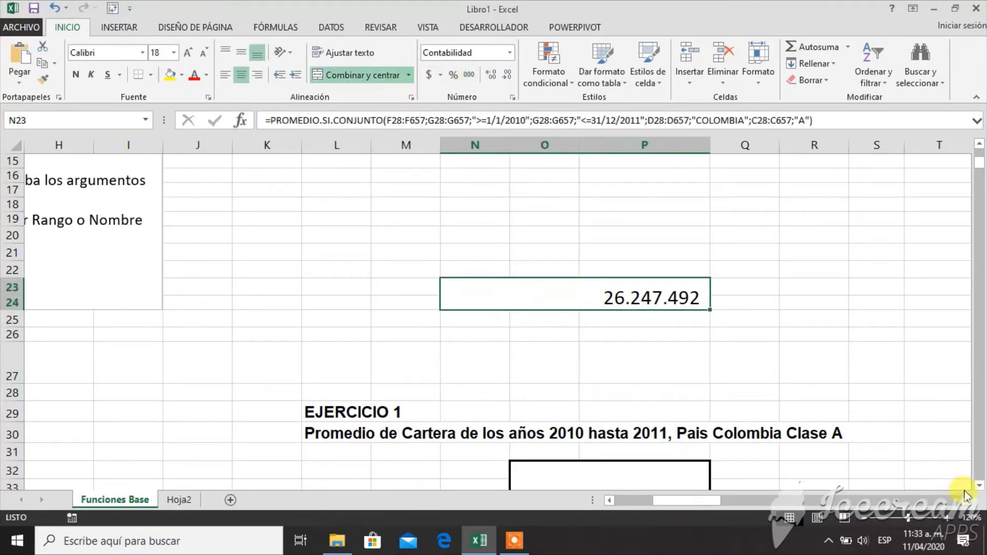
# Step: Reopen the PROMEDIO.SI.CONJUNTO formula in N23 to review its arguments against the EJERCICIO 1 statement, and close it unchanged
pyautogui.click(979, 485)
pyautogui.click(979, 485)
pyautogui.click(980, 485)
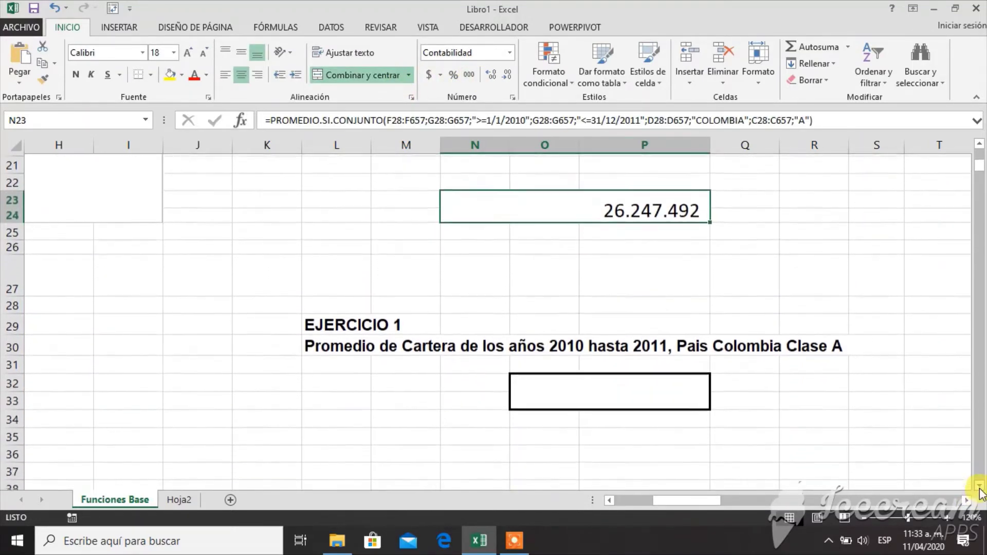
pyautogui.doubleClick(607, 201)
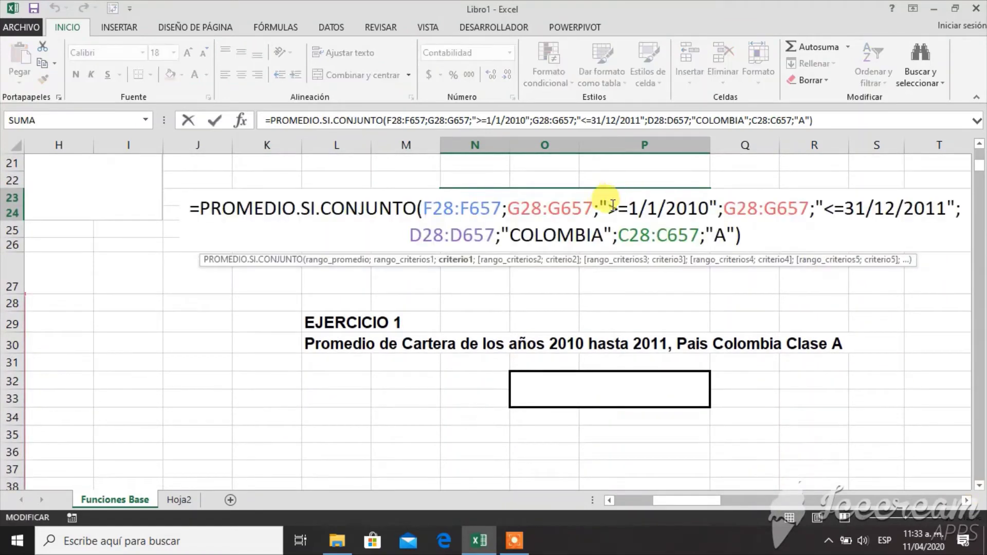
pyautogui.click(763, 237)
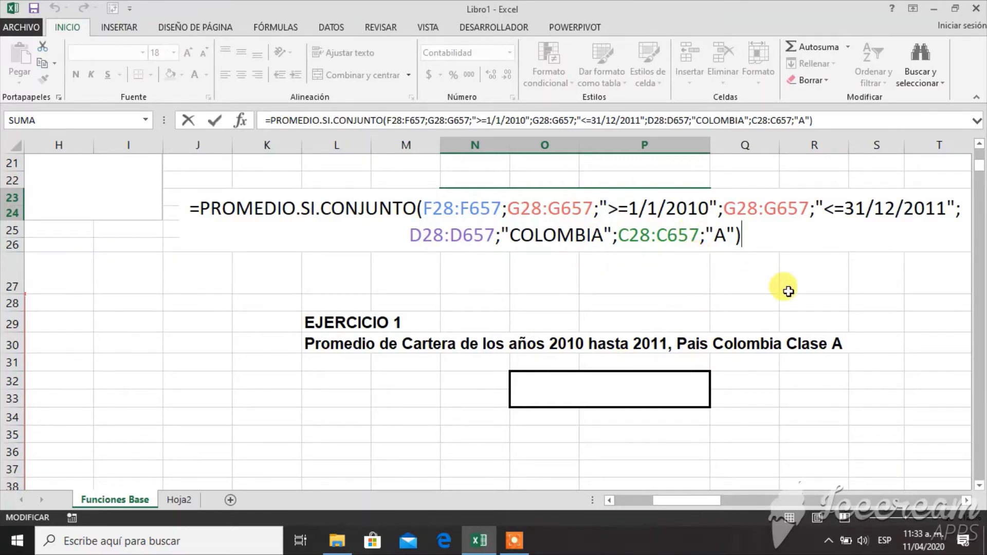
pyautogui.press('Return')
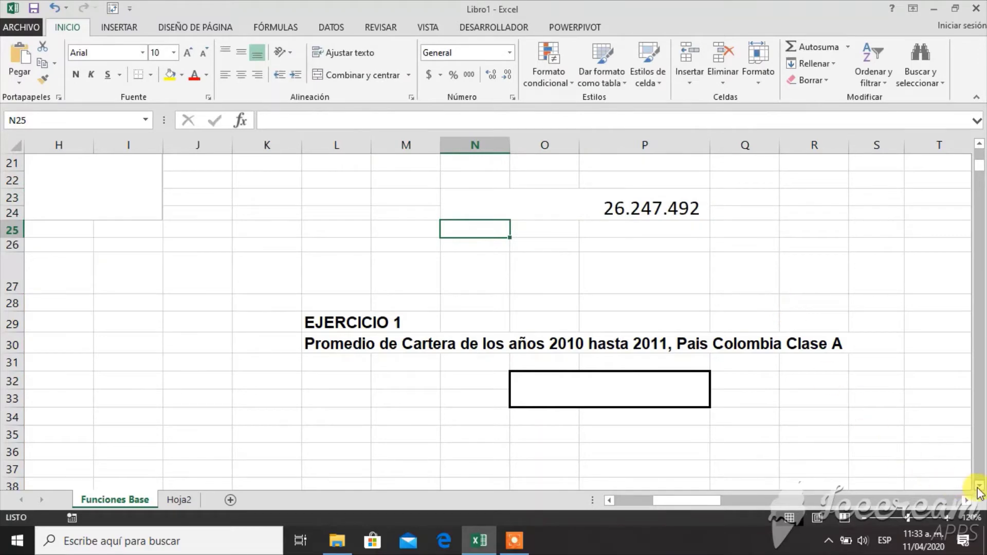
pyautogui.scroll(-2, 978, 491)
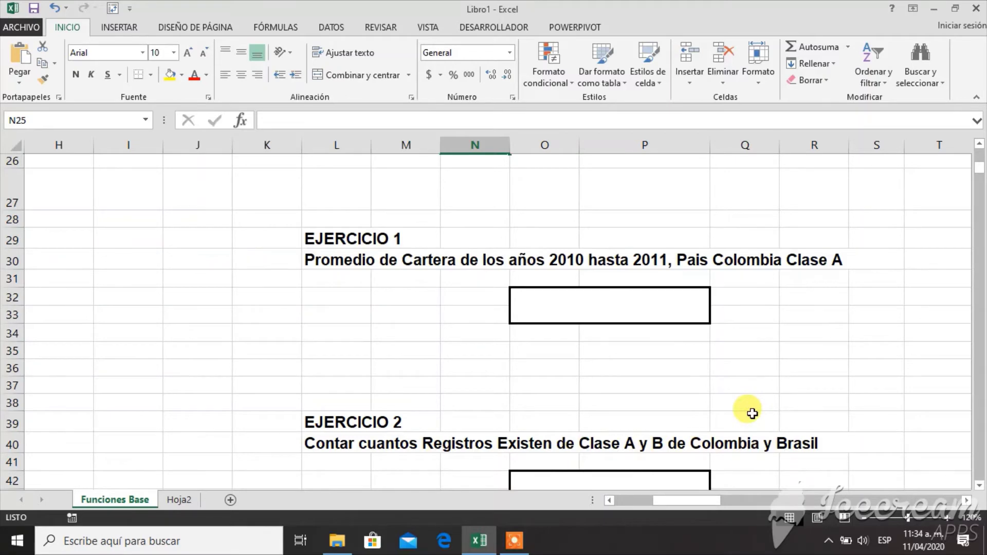
pyautogui.click(979, 145)
pyautogui.click(980, 144)
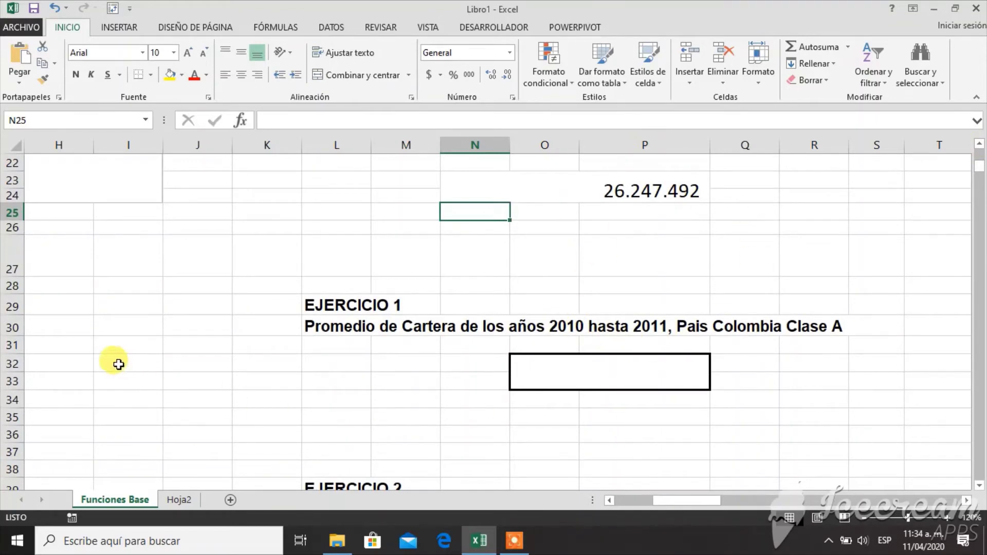
pyautogui.moveTo(119, 364); pyautogui.dragTo(418, 428)
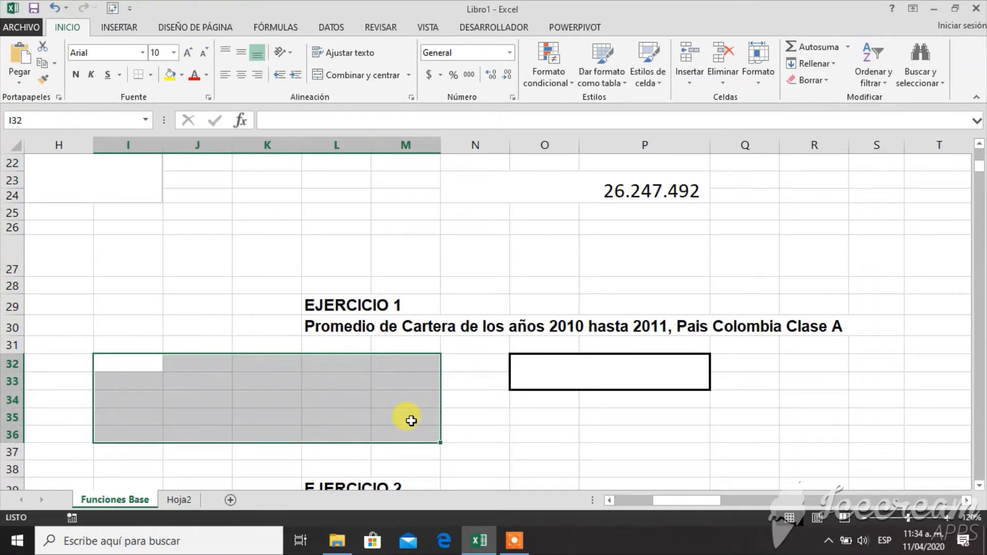
pyautogui.moveTo(130, 362); pyautogui.dragTo(117, 450)
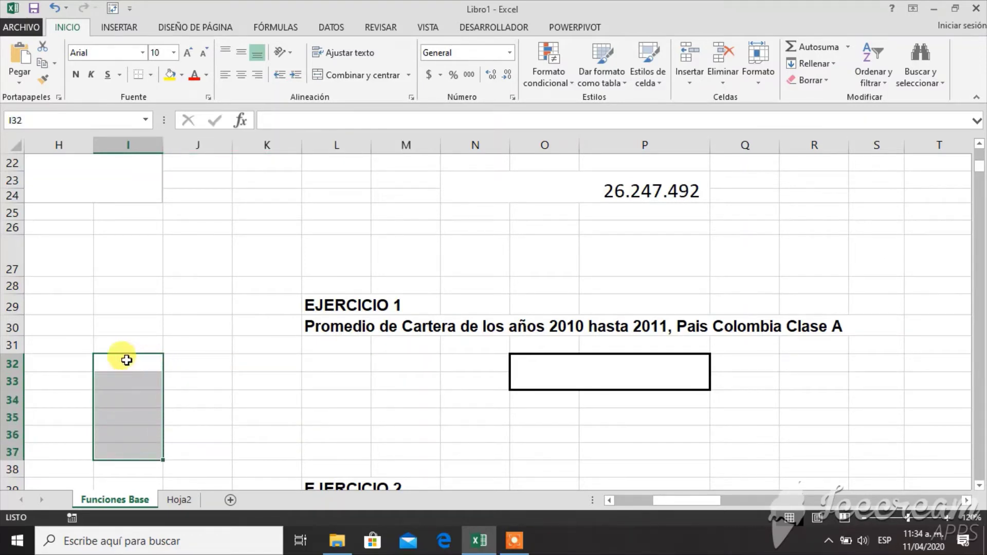
pyautogui.keyDown('ctrl'); pyautogui.moveTo(126, 360); pyautogui.dragTo(392, 362); pyautogui.keyUp('ctrl')
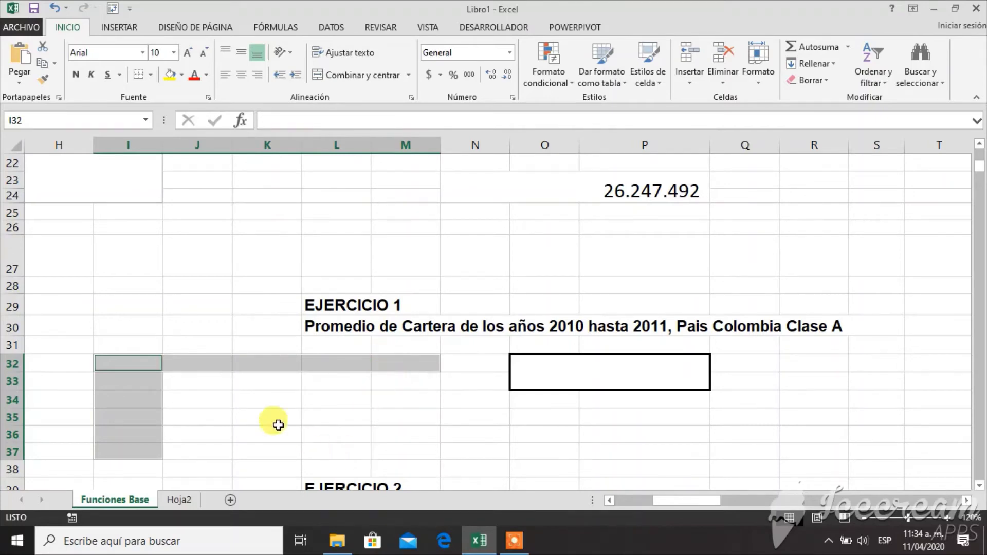
pyautogui.keyDown('ctrl'); pyautogui.moveTo(133, 378); pyautogui.dragTo(353, 403); pyautogui.keyUp('ctrl')
pyautogui.keyDown('ctrl'); pyautogui.moveTo(131, 417); pyautogui.dragTo(401, 417); pyautogui.keyUp('ctrl')
pyautogui.keyDown('ctrl'); pyautogui.click(150, 438); pyautogui.keyUp('ctrl')
pyautogui.moveTo(136, 469); pyautogui.dragTo(339, 445)
pyautogui.click(132, 365)
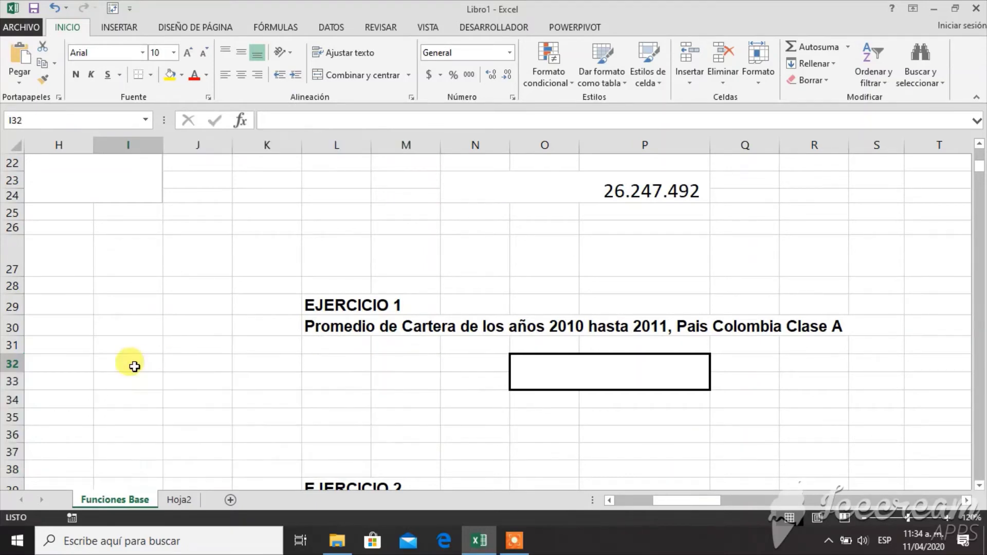
# Step: Copy the Fecha Expedicion header from G27 to I32, and fit column I and row 32 to its two-line text
pyautogui.click(608, 501)
pyautogui.click(608, 501)
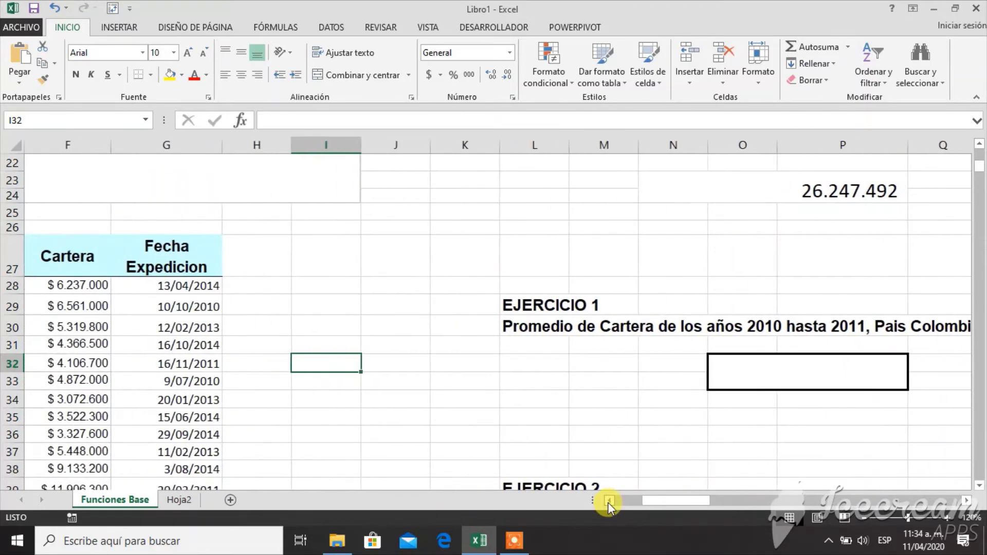
pyautogui.click(191, 251)
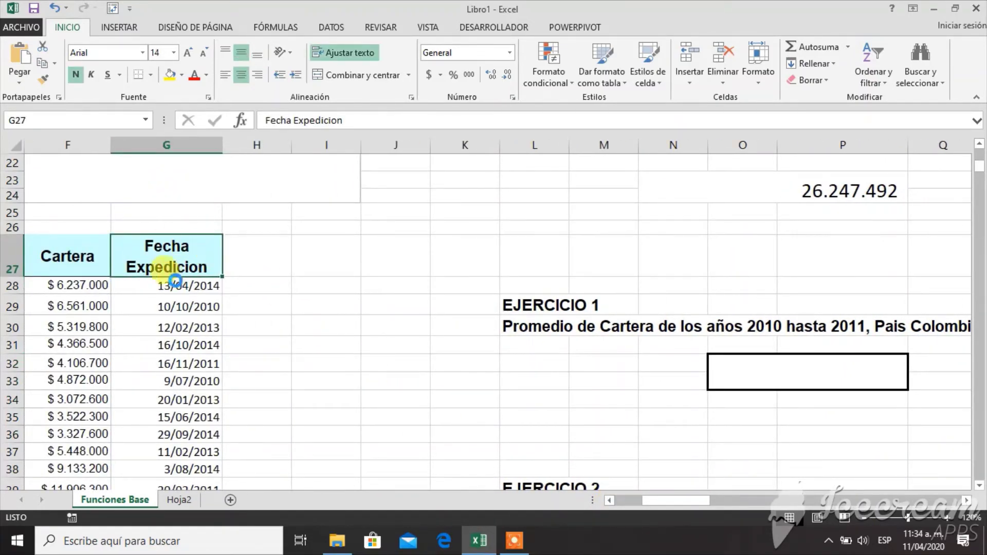
pyautogui.hotkey('ctrl', 'c')
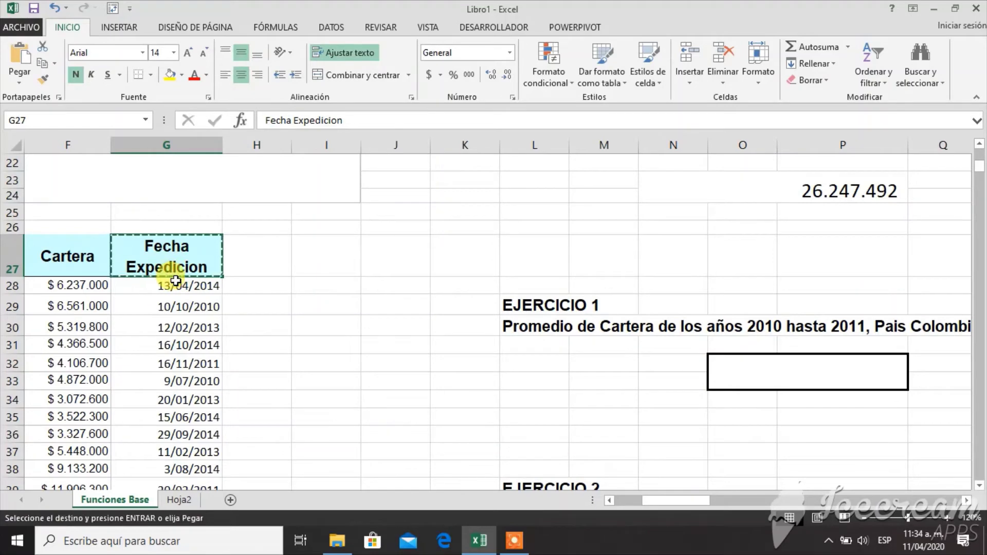
pyautogui.click(355, 363)
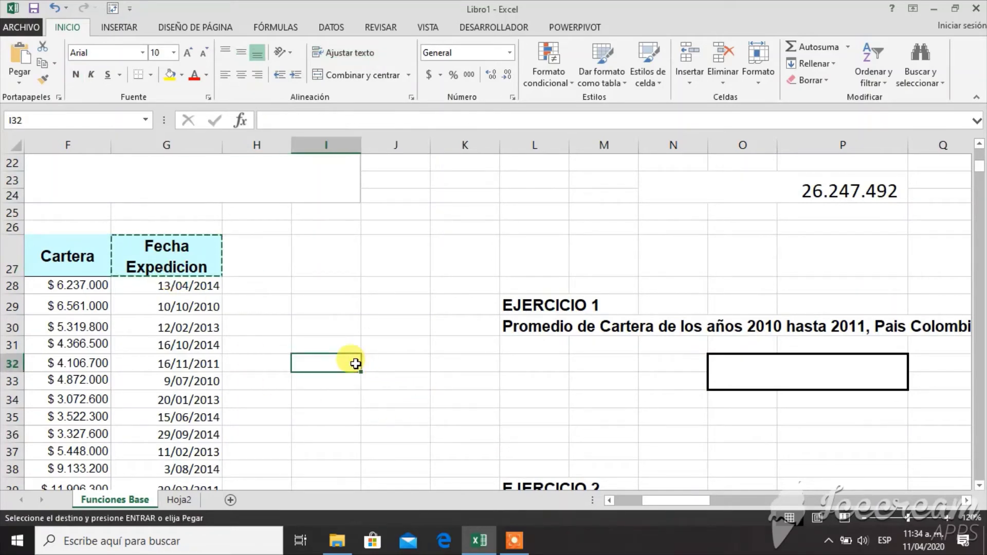
pyautogui.hotkey('ctrl', 'v')
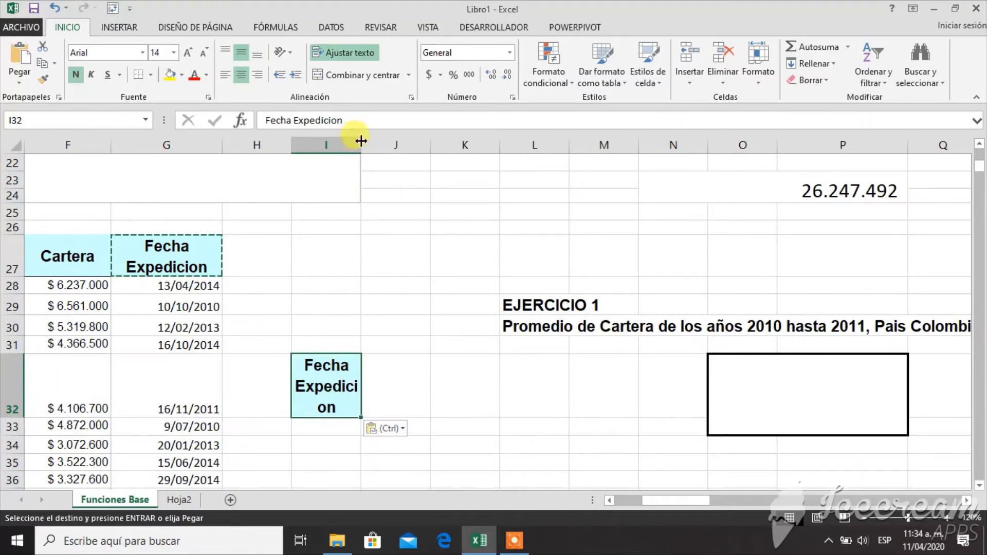
pyautogui.moveTo(363, 152); pyautogui.dragTo(409, 153)
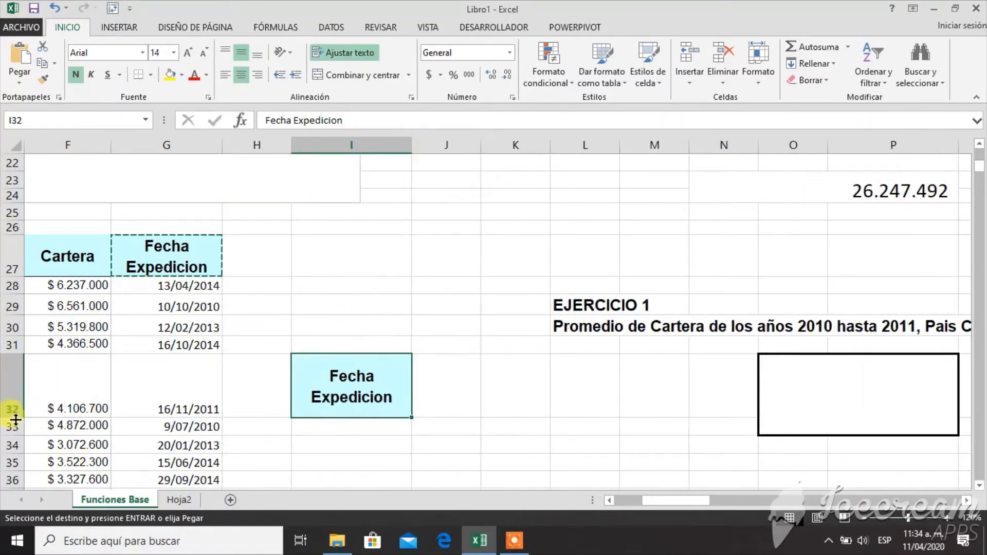
pyautogui.moveTo(15, 419); pyautogui.dragTo(16, 397)
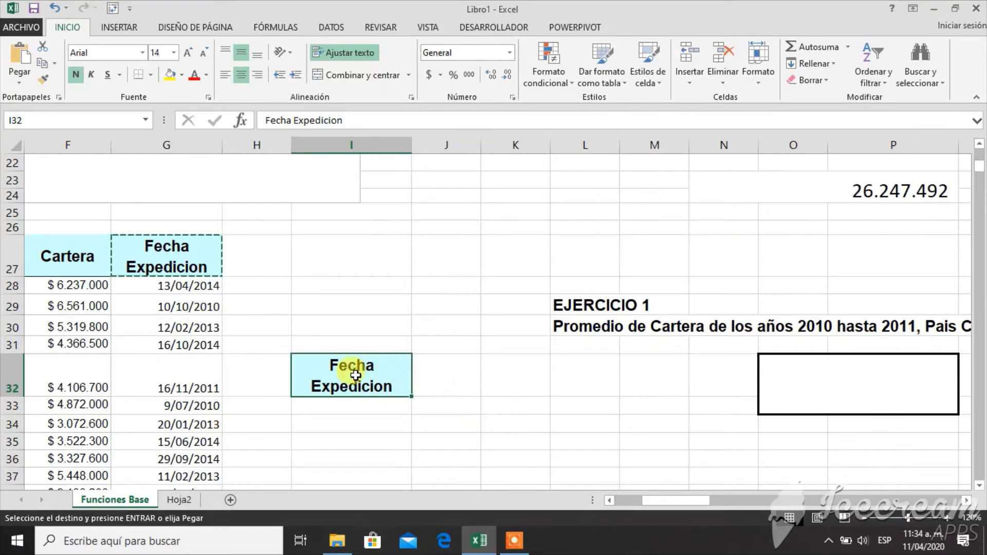
# Step: Fill the Fecha Expedicion header from I32 into J32 and widen column J to fit it on two lines
pyautogui.click(979, 485)
pyautogui.click(979, 485)
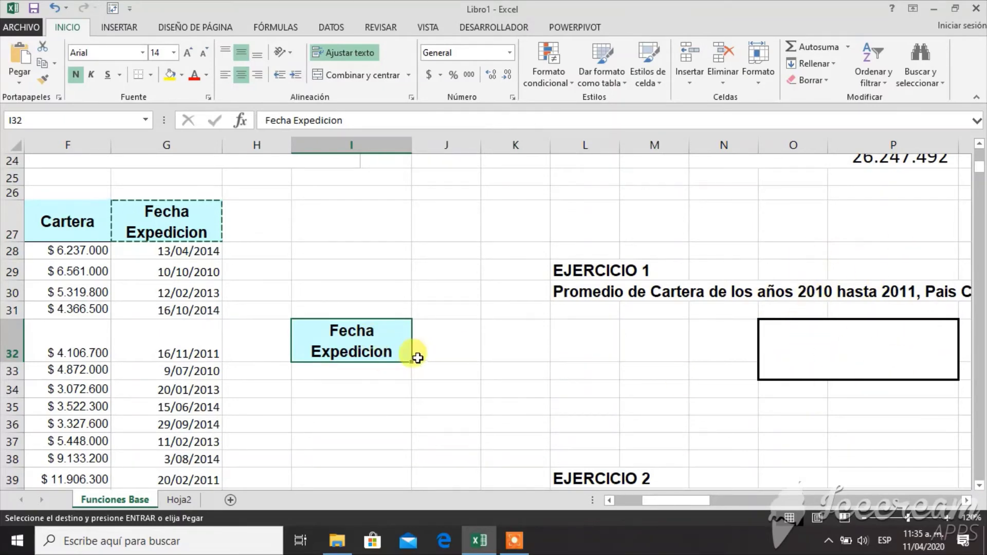
pyautogui.moveTo(380, 319); pyautogui.dragTo(446, 334)
pyautogui.moveTo(480, 145); pyautogui.dragTo(523, 145)
pyautogui.moveTo(11, 383); pyautogui.dragTo(11, 362)
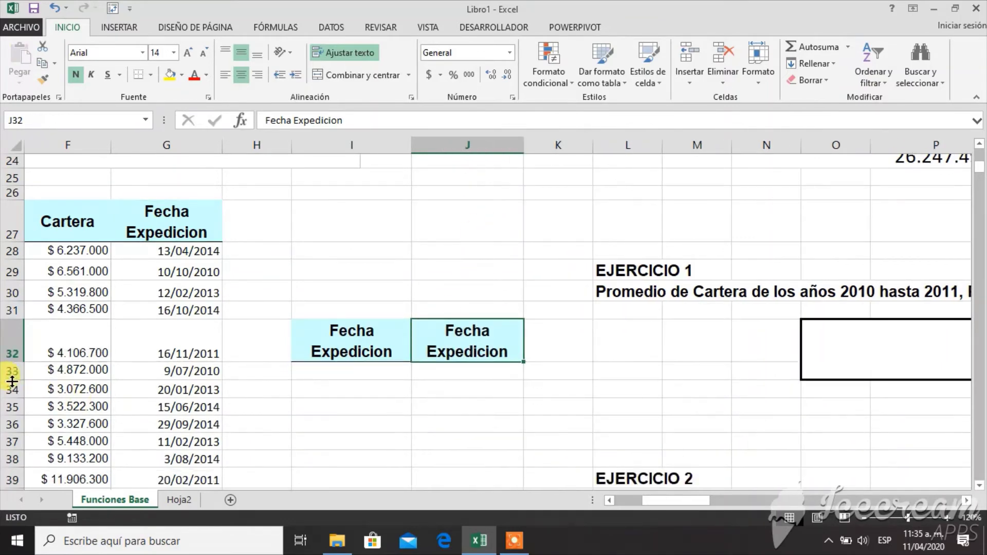
# Step: Increase the font size of the criteria cells I33:J35 to 16
pyautogui.moveTo(362, 368); pyautogui.dragTo(483, 408)
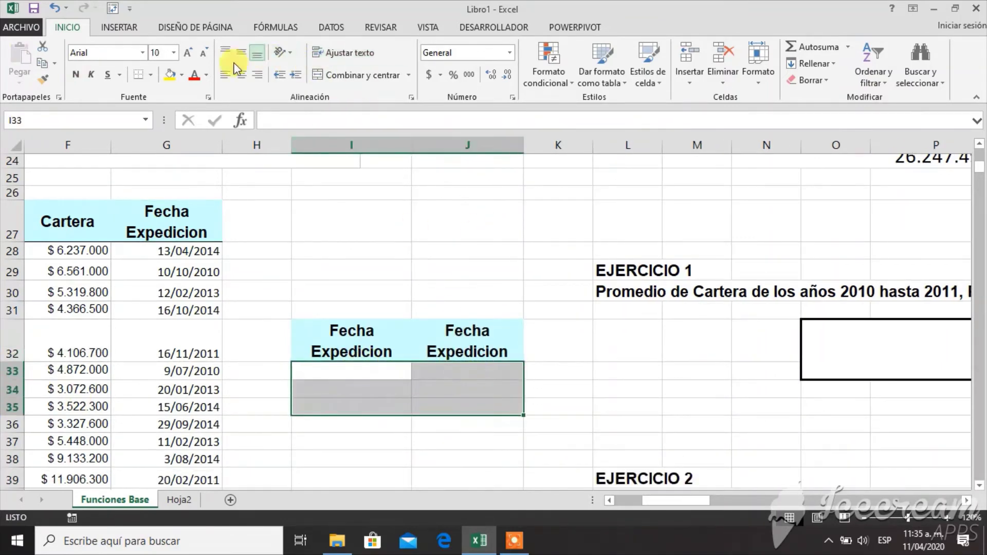
pyautogui.click(186, 54)
pyautogui.click(186, 54)
pyautogui.click(186, 54)
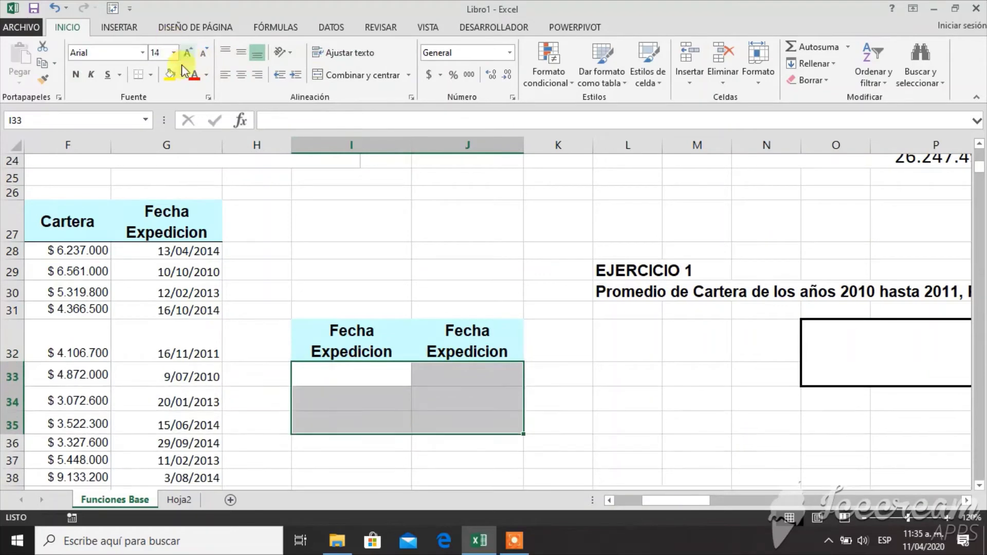
# Step: Enter the date criteria >=1/1/2010 in I33 and <=31/12/2011 in J33 under the Fecha Expedicion headers
pyautogui.click(363, 371)
pyautogui.write('>=1/1/2010')
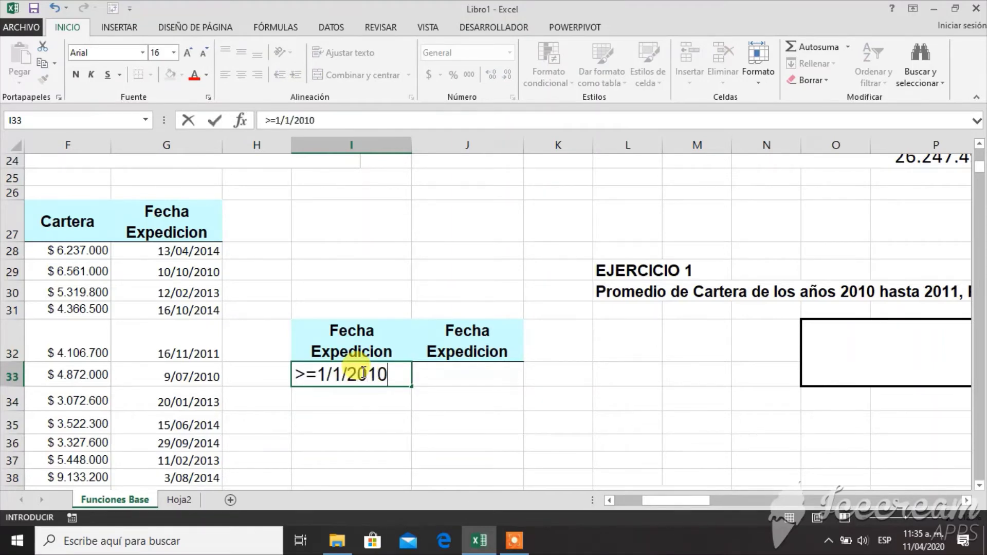
pyautogui.press('Tab')
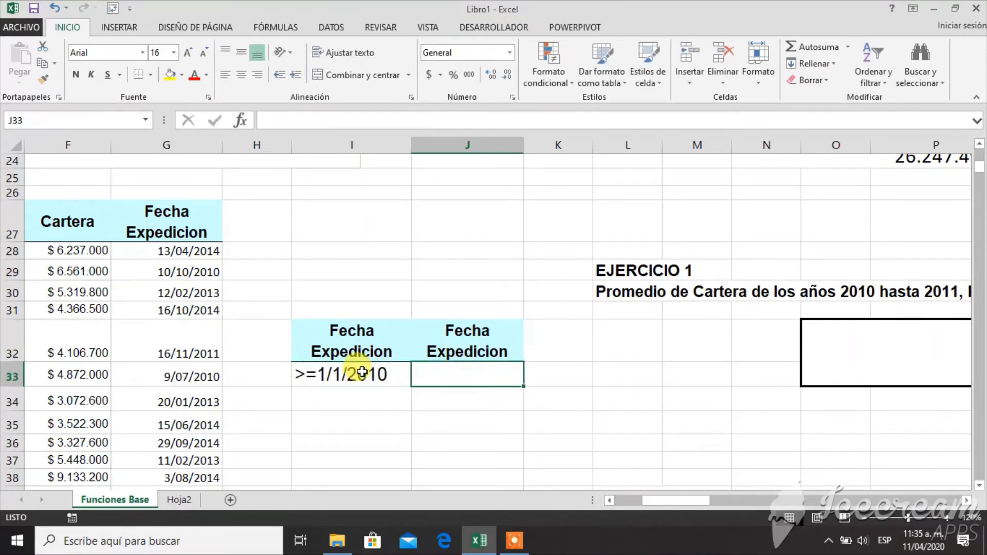
pyautogui.write('<=31/12/2011')
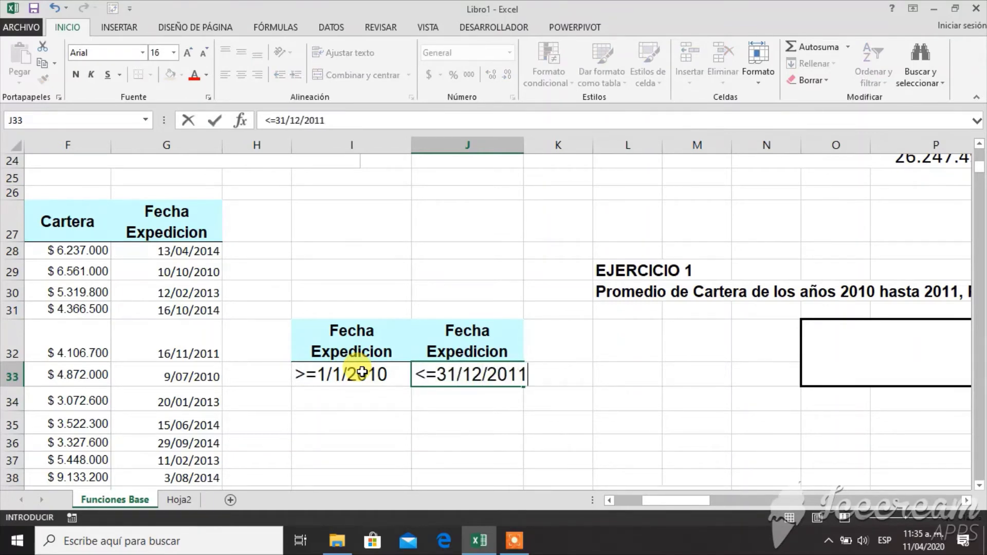
# Step: Commit the end-date criterion in J33 and widen column J to fit it
pyautogui.press('Return')
pyautogui.moveTo(523, 147); pyautogui.dragTo(544, 147)
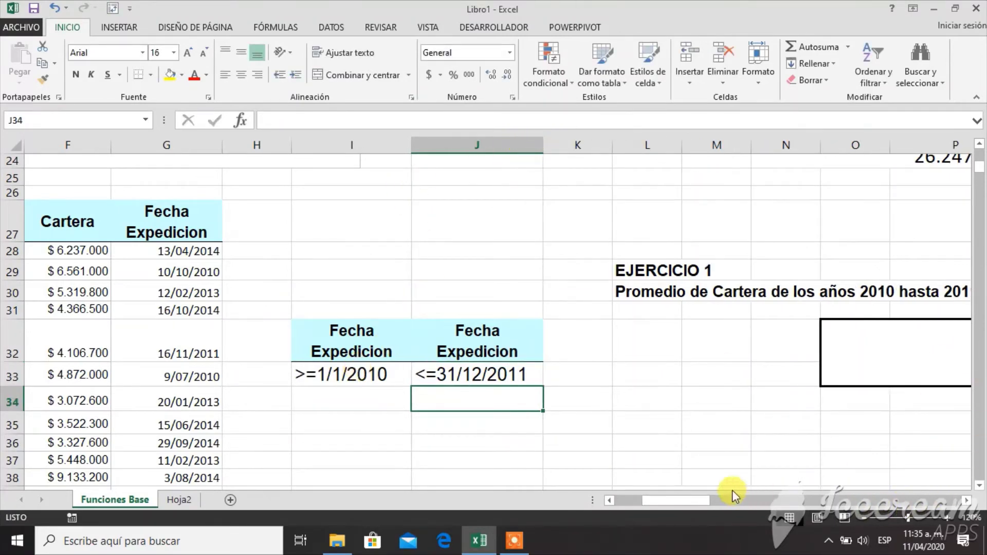
# Step: Enter the country criterion beside the date criteria, with PAIS in K32 and COLOMBIA in K33
pyautogui.moveTo(700, 498)
pyautogui.mouseDown()
pyautogui.moveTo(715, 498)
pyautogui.moveTo(689, 497)
pyautogui.mouseUp()
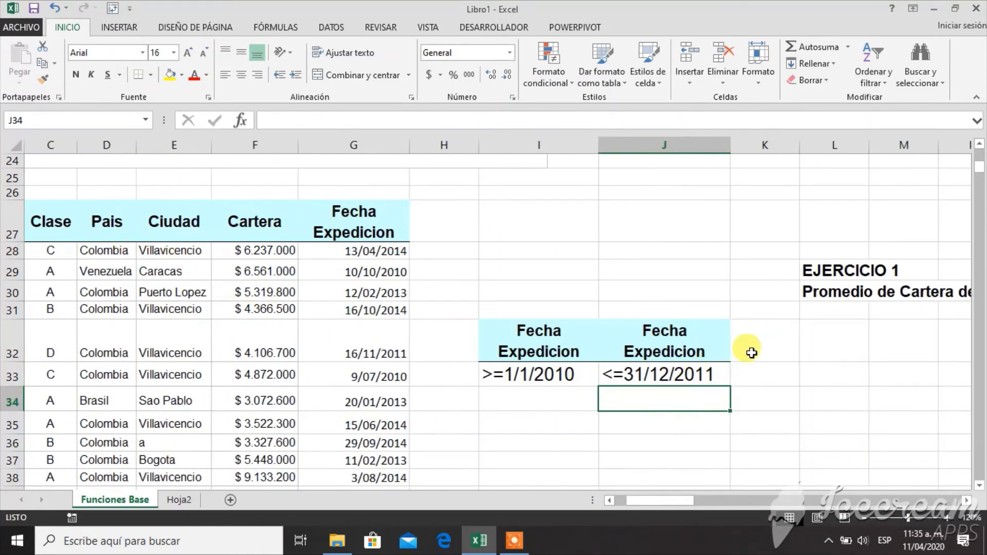
pyautogui.click(751, 353)
pyautogui.write('PAIS')
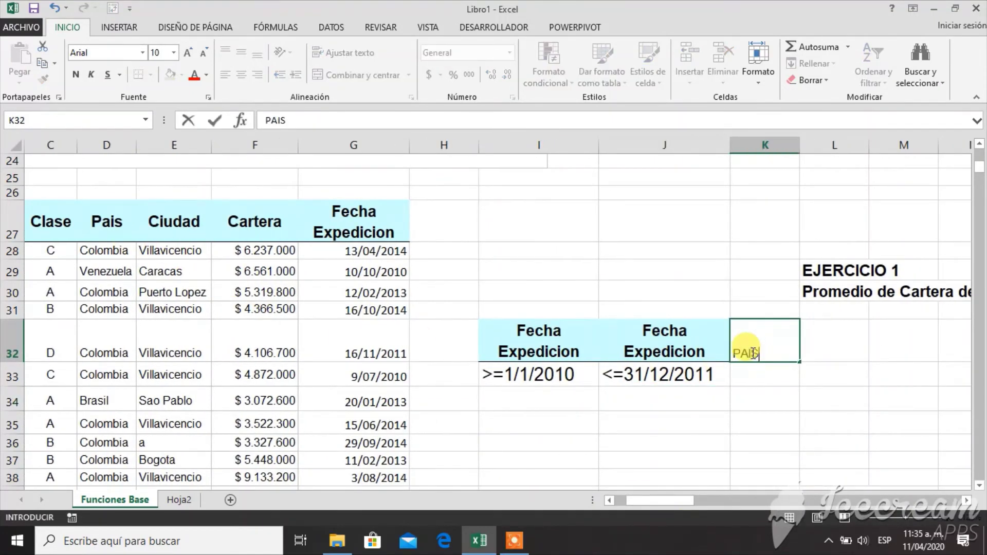
pyautogui.press('Return')
pyautogui.write('COLOM')
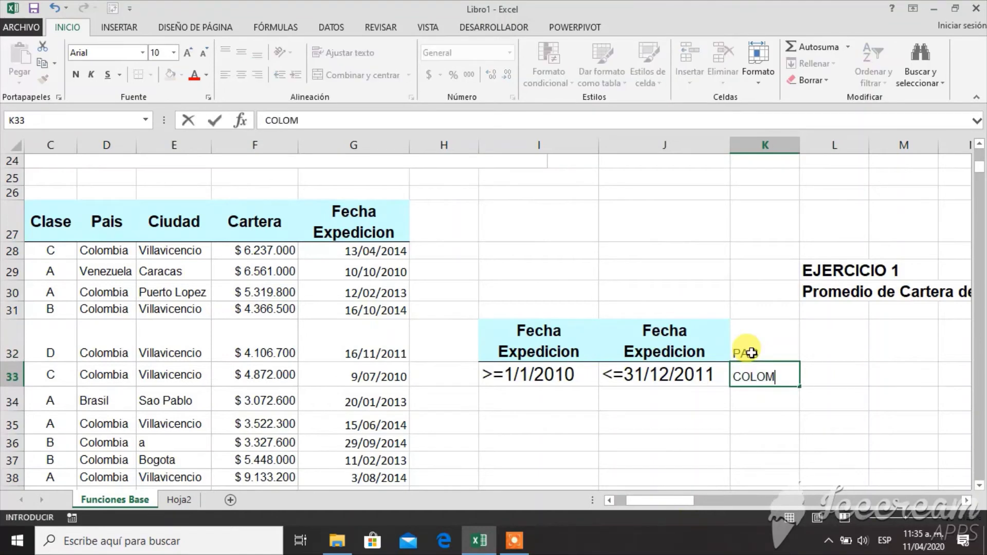
pyautogui.press('Return')
pyautogui.press('Up')
pyautogui.press('Up')
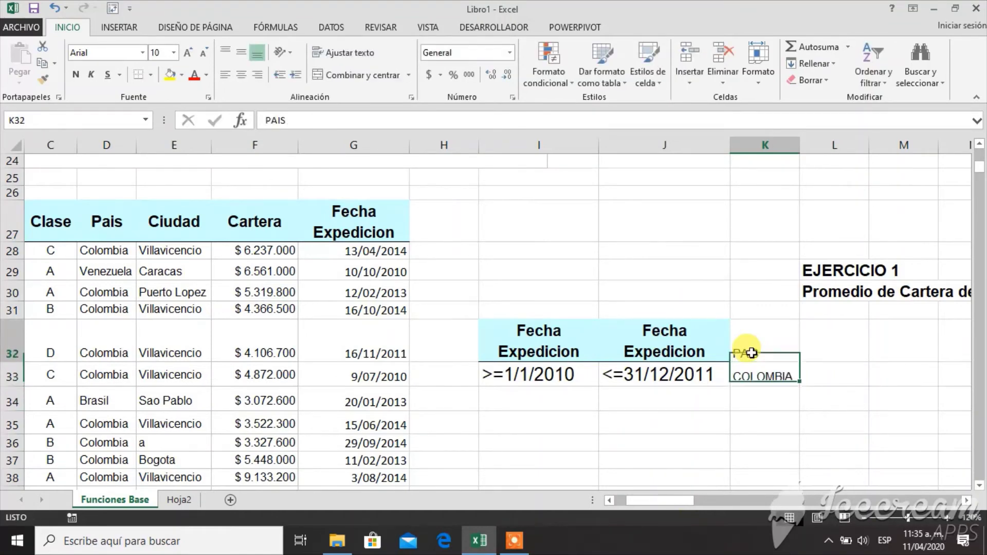
# Step: Enter the class criterion with CLASE in L32 and A in L33
pyautogui.press('Right')
pyautogui.write('CLAS')
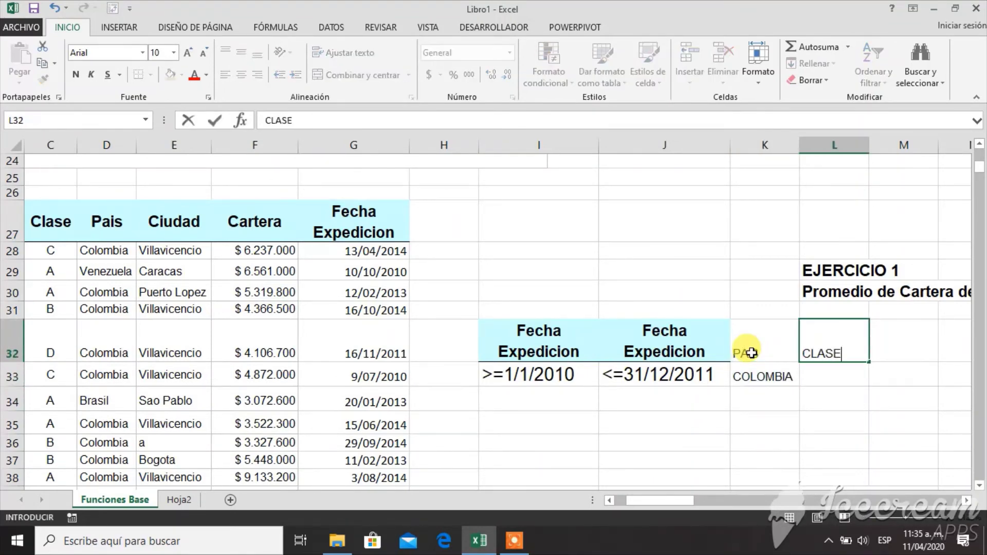
pyautogui.press('Return')
pyautogui.write('A')
pyautogui.press('Right')
pyautogui.press('Right')
pyautogui.press('Right')
pyautogui.press('Right')
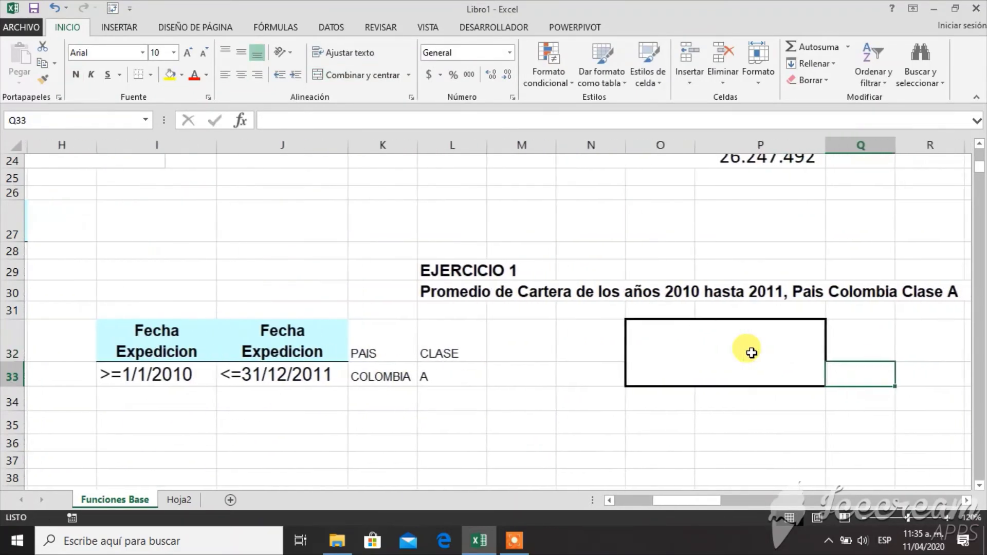
pyautogui.press('Left')
pyautogui.press('Left')
pyautogui.press('Left')
pyautogui.press('Left')
pyautogui.press('Left')
pyautogui.press('Left')
pyautogui.press('Left')
pyautogui.press('Left')
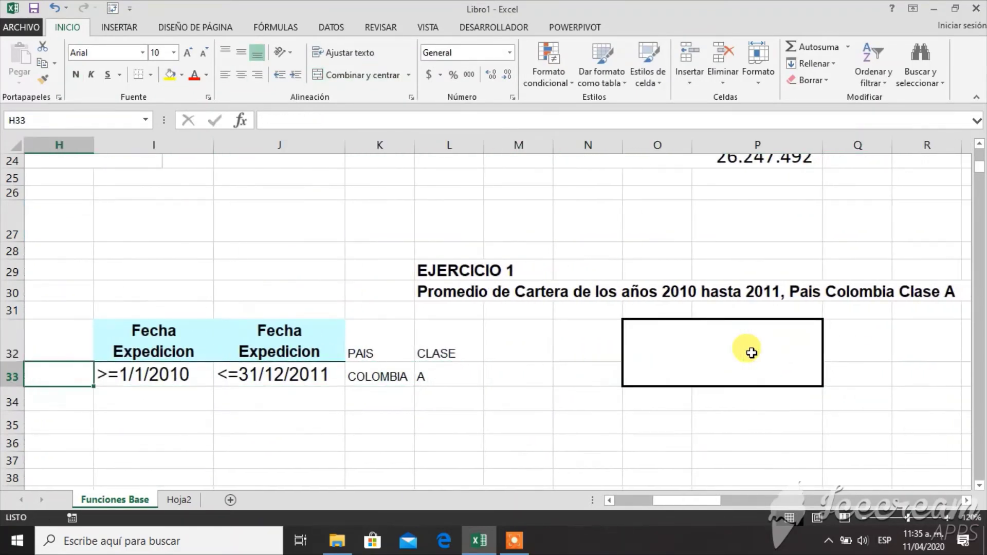
# Step: Format K32:L33 at font size 12, centred horizontally and vertically, and widen columns K and L
pyautogui.moveTo(376, 332); pyautogui.dragTo(448, 363)
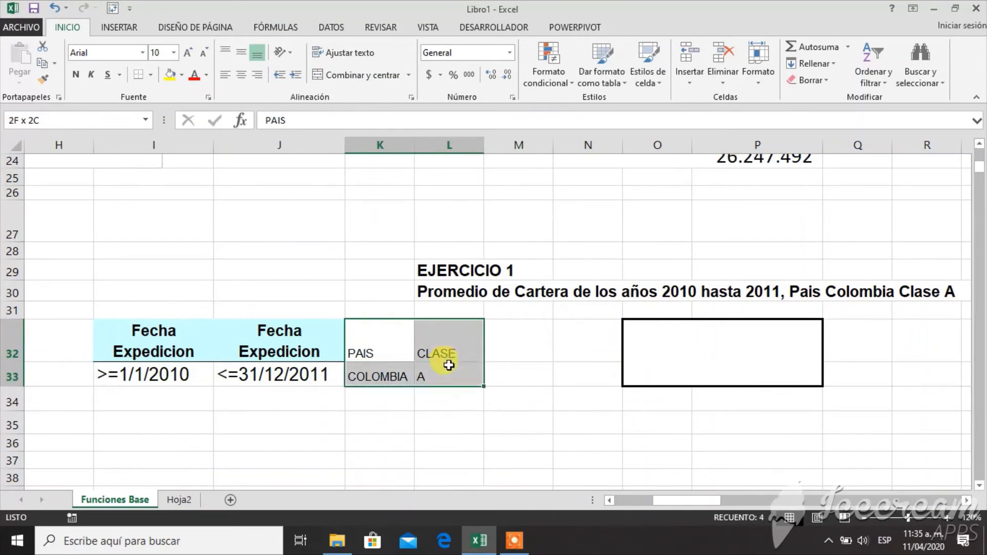
pyautogui.click(188, 52)
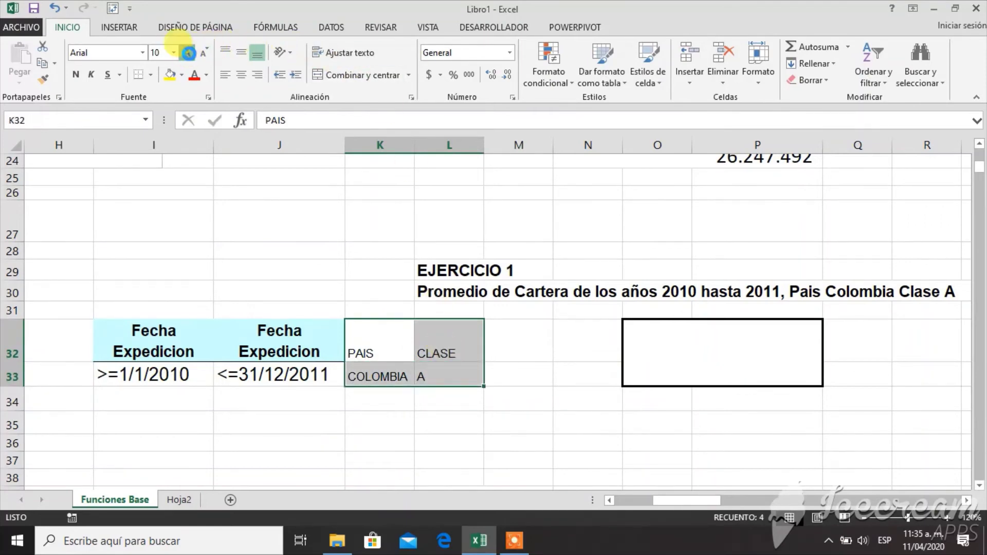
pyautogui.click(188, 53)
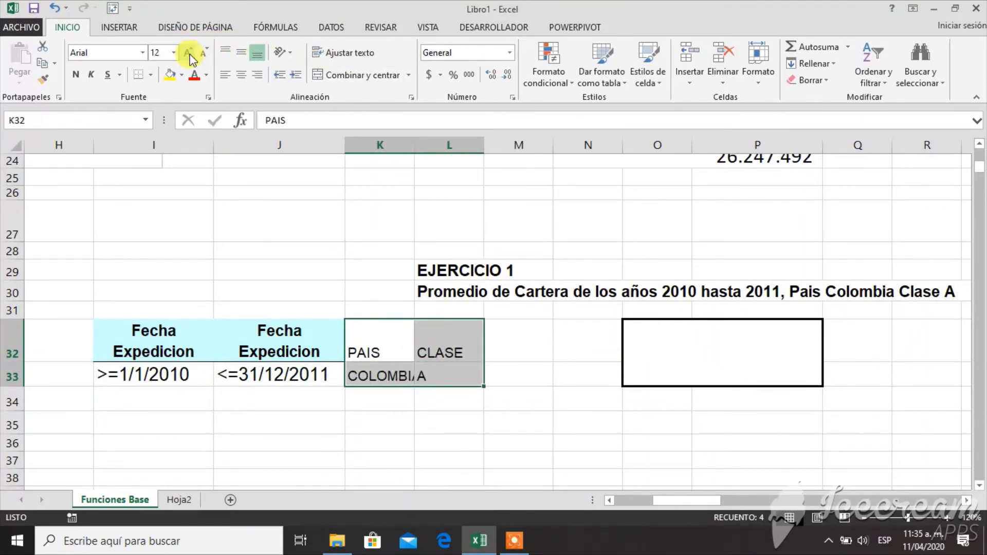
pyautogui.click(241, 76)
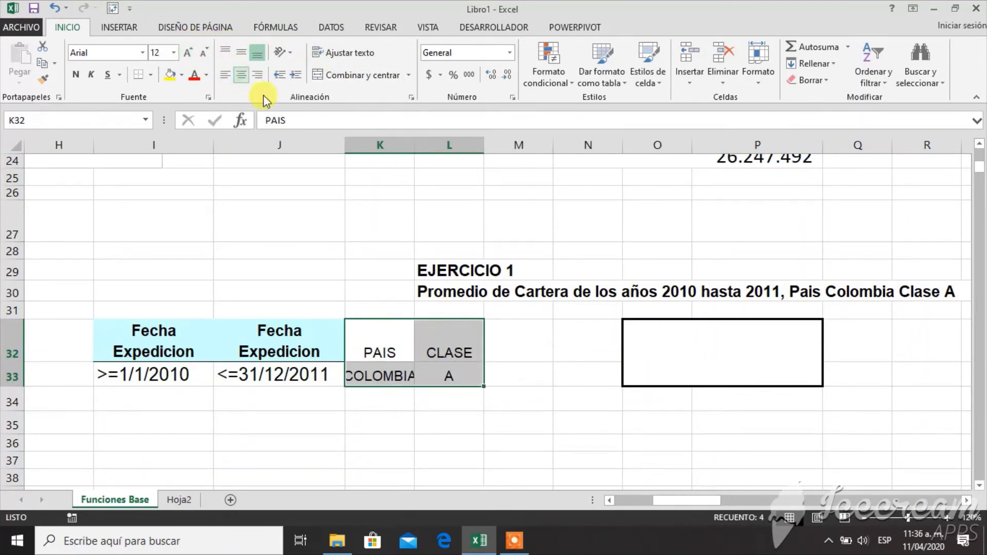
pyautogui.click(245, 54)
pyautogui.moveTo(415, 145); pyautogui.dragTo(523, 126)
pyautogui.click(577, 359)
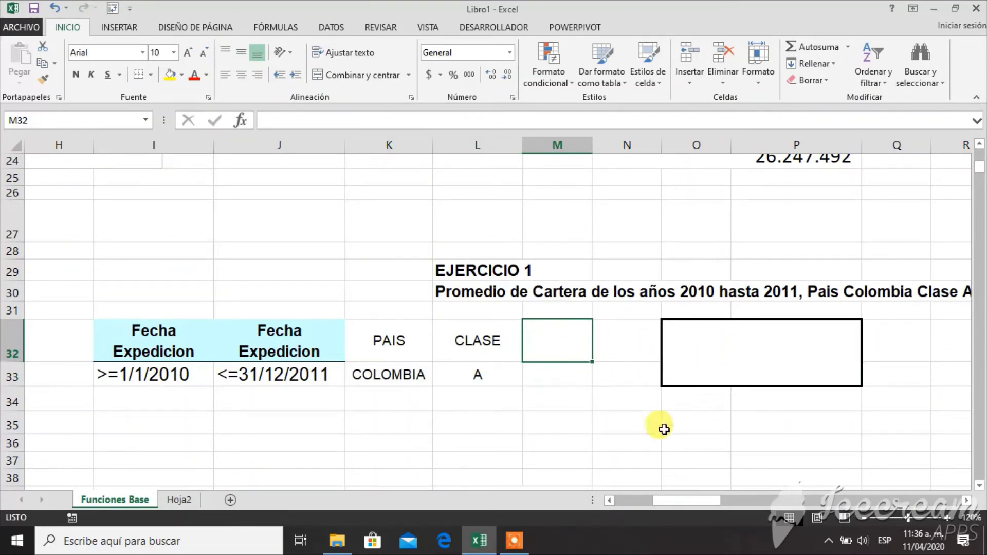
# Step: Select the entire data table including its header row in row 27 and name the range BASE1000
pyautogui.moveTo(694, 501); pyautogui.dragTo(658, 507)
pyautogui.click(221, 271)
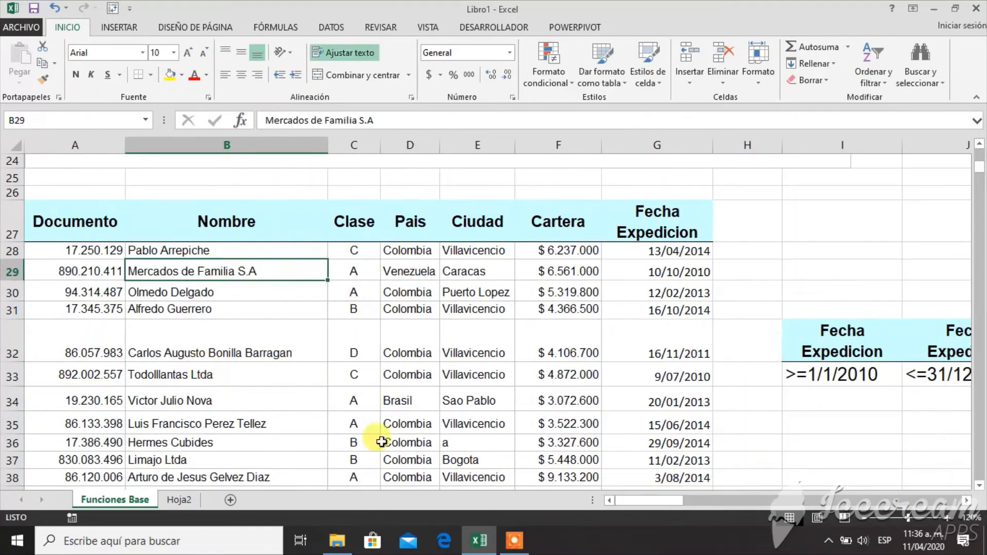
pyautogui.hotkey('ctrl', 'e')
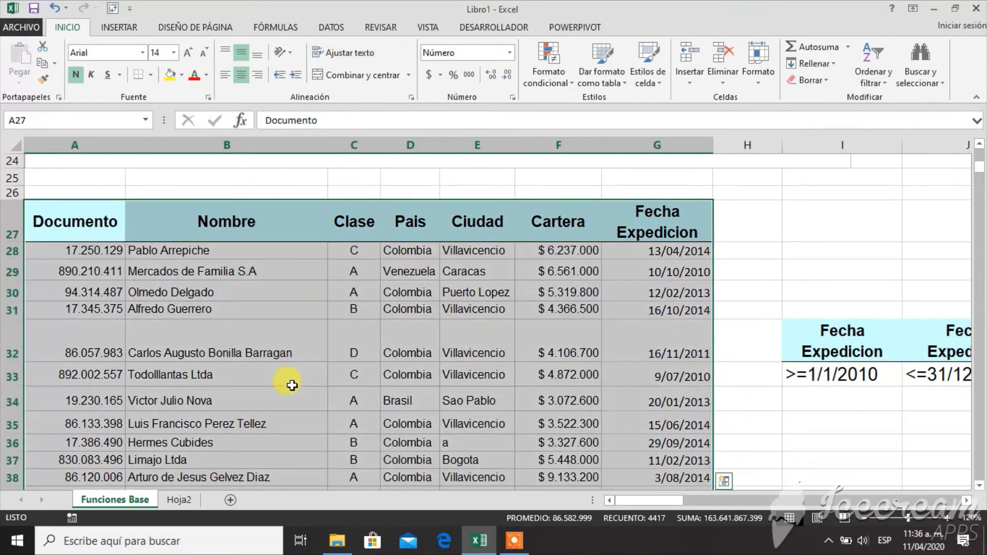
pyautogui.click(33, 120)
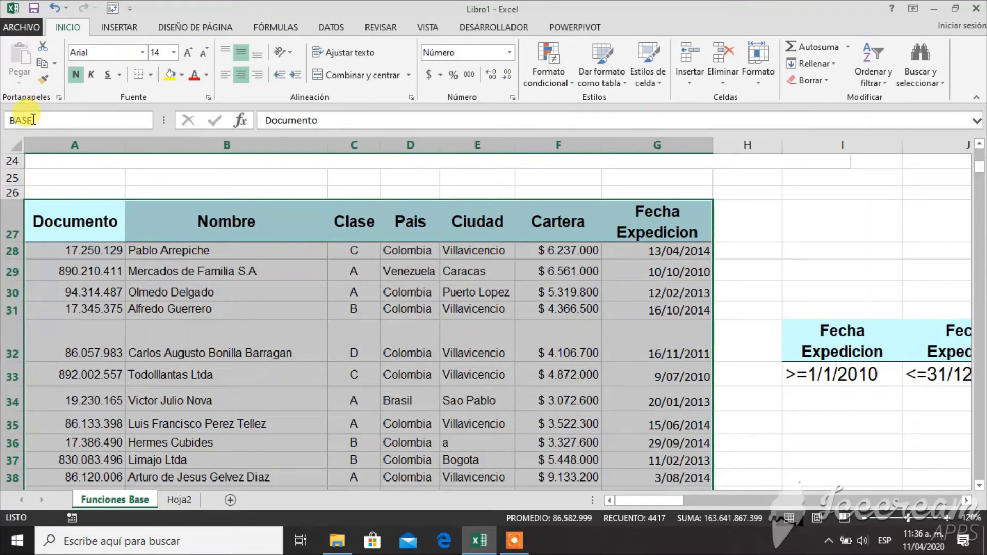
pyautogui.write('BASE1000')
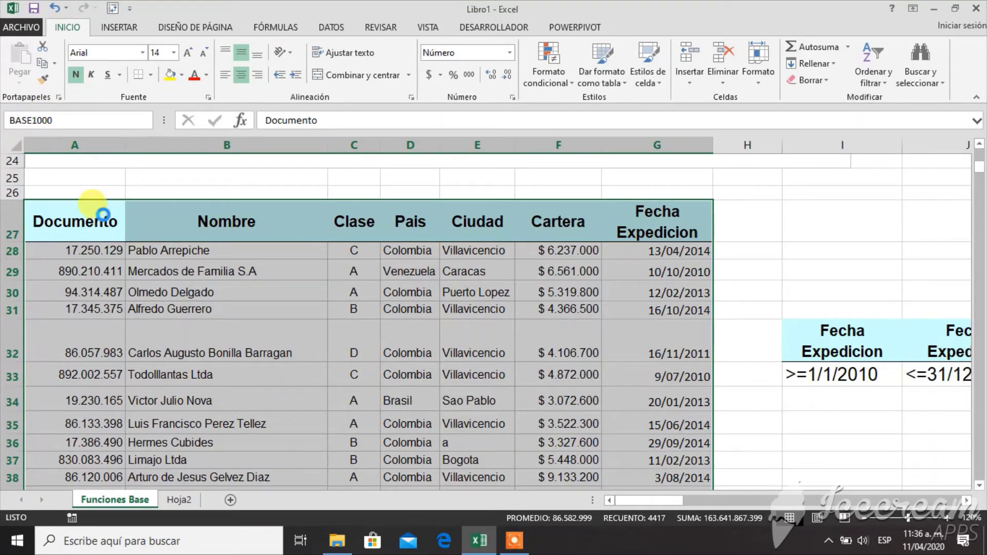
pyautogui.press('Return')
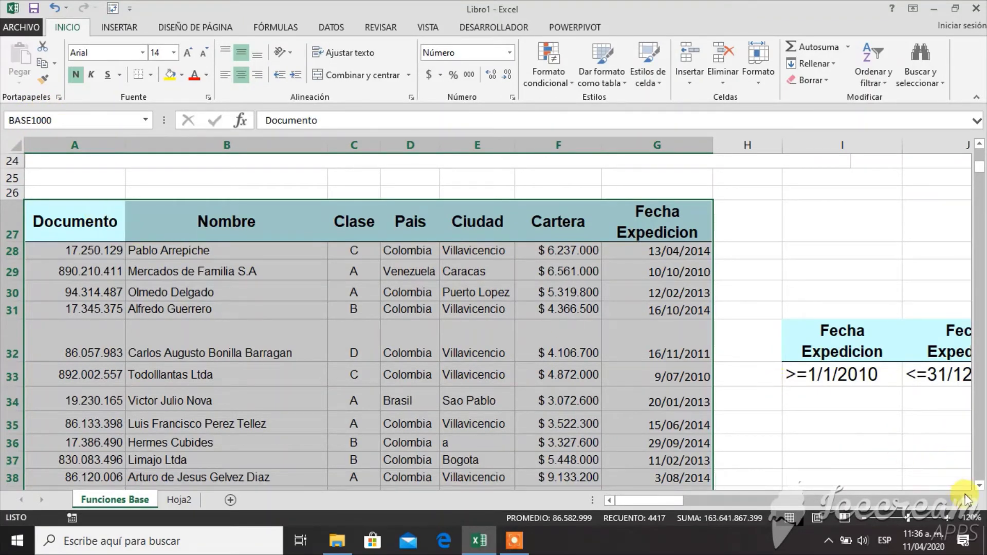
# Step: Increase the font size of the merged result cell O32 under EJERCICIO 1 to 22
pyautogui.hscroll(7, 964, 504)
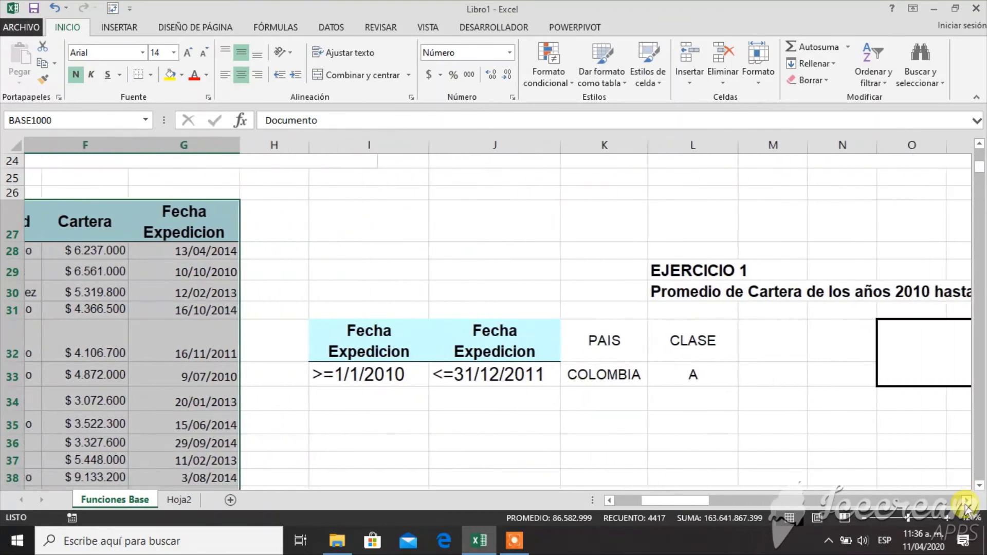
pyautogui.click(964, 504)
pyautogui.click(661, 370)
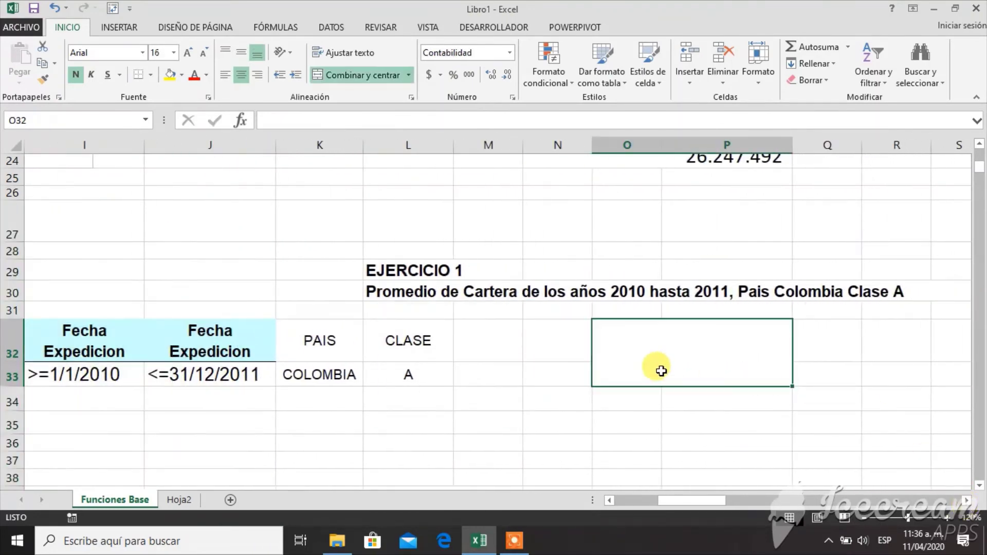
pyautogui.click(241, 53)
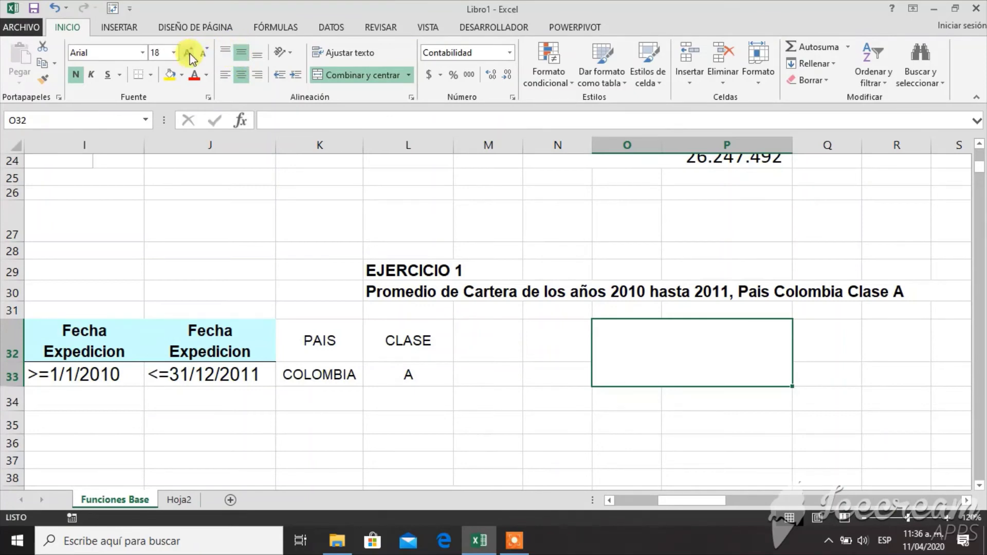
pyautogui.click(189, 53)
pyautogui.click(190, 53)
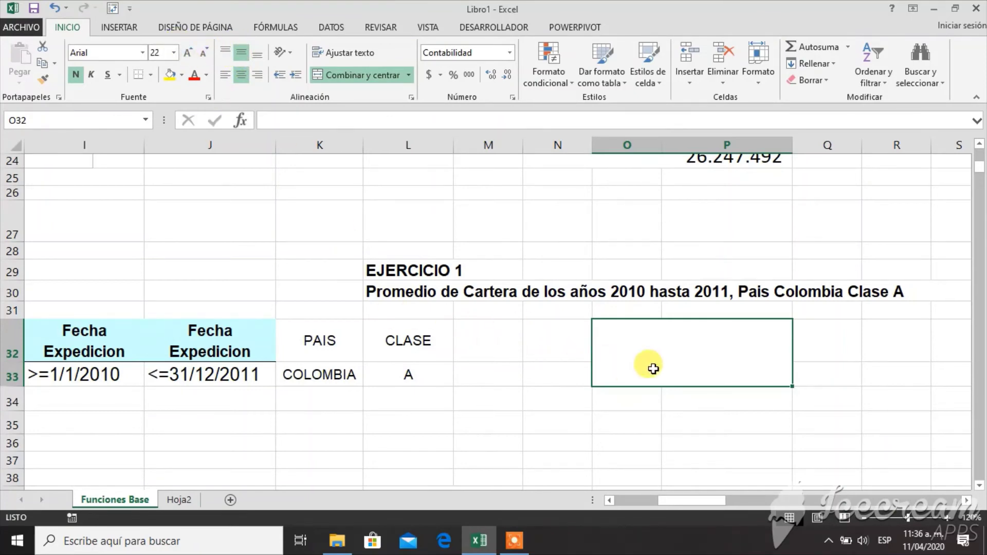
# Step: Start a BDPROMEDIO formula in O32 with the named range BASE1000 as the database argument
pyautogui.write('=')
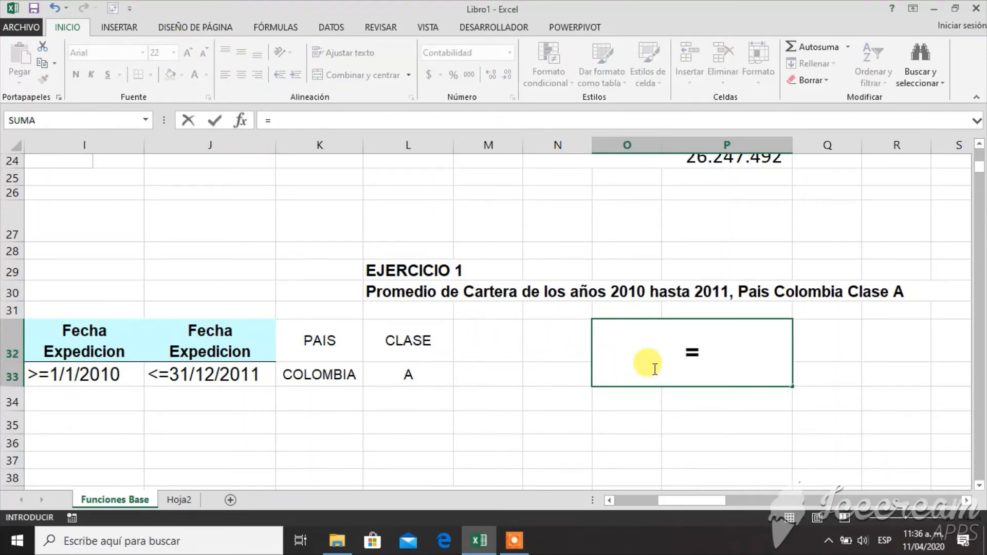
pyautogui.write('BD')
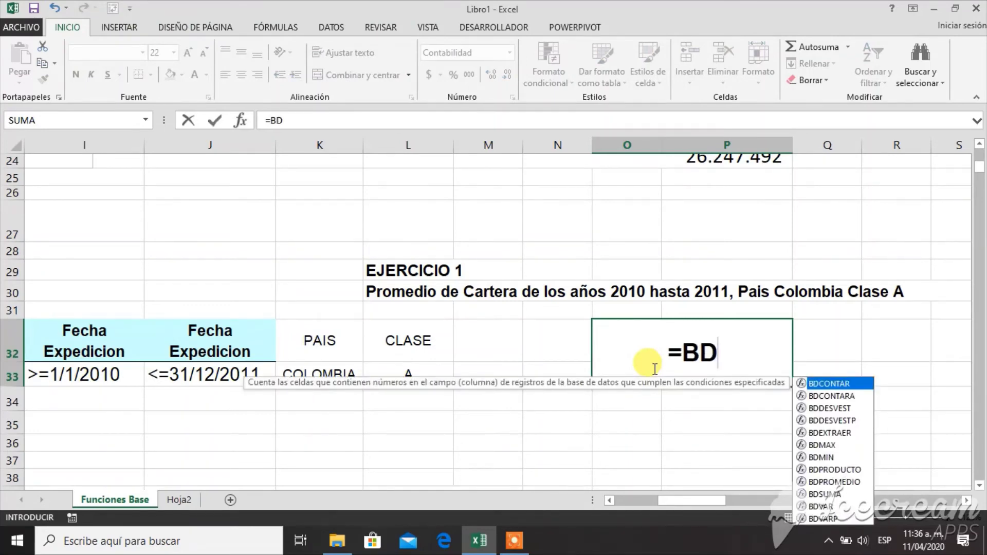
pyautogui.doubleClick(846, 482)
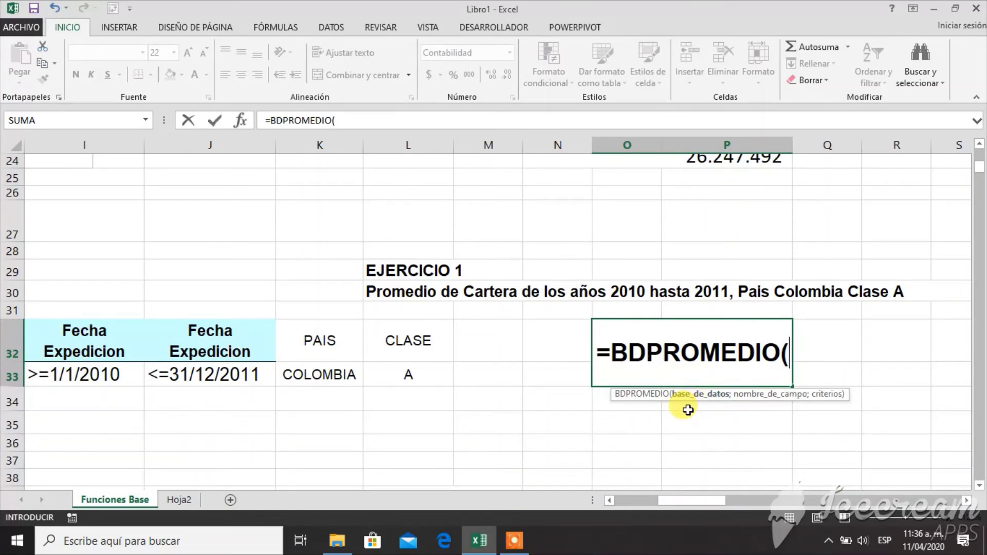
pyautogui.press('F3')
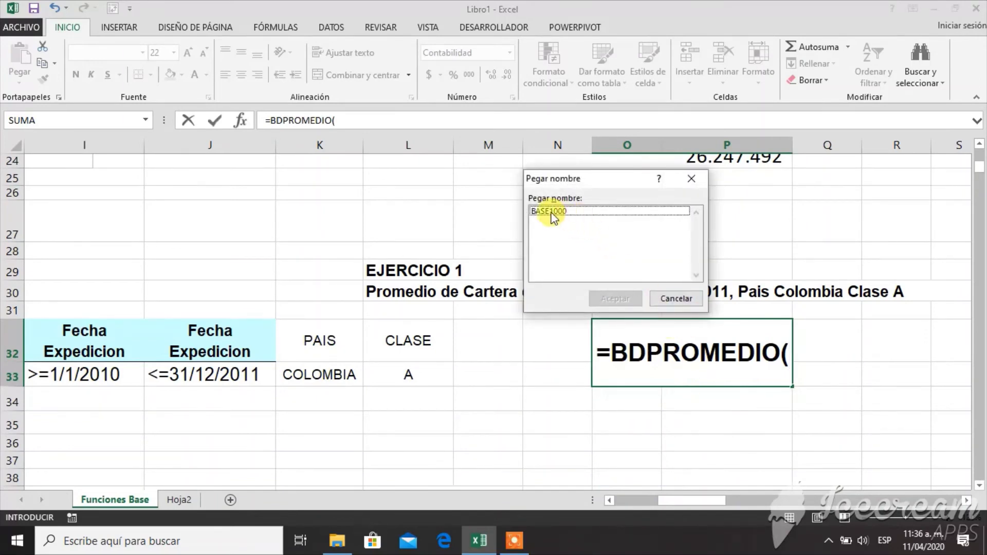
pyautogui.click(551, 211)
pyautogui.click(614, 298)
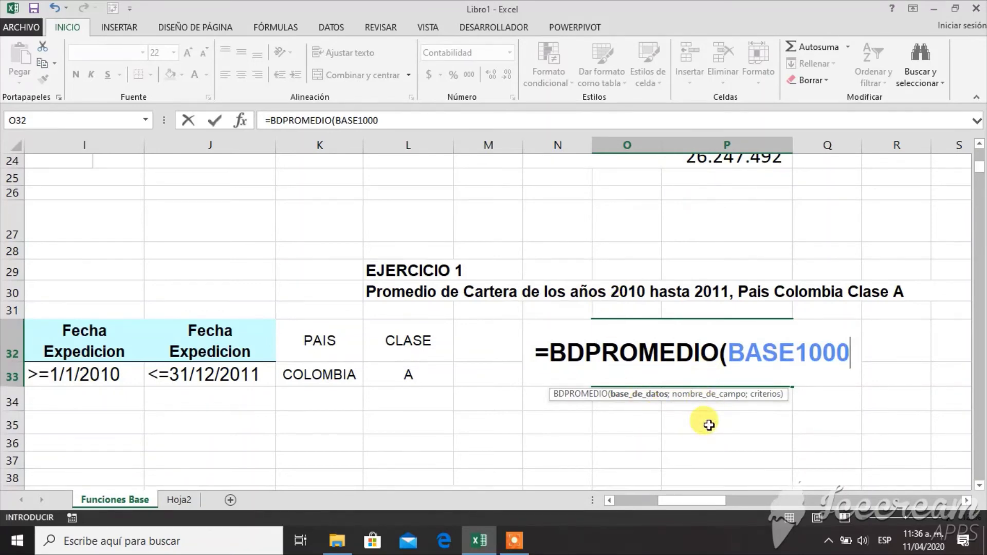
# Step: Add "CARTERA" as the field-name argument of the BDPROMEDIO formula and continue to the criteria argument
pyautogui.write(';')
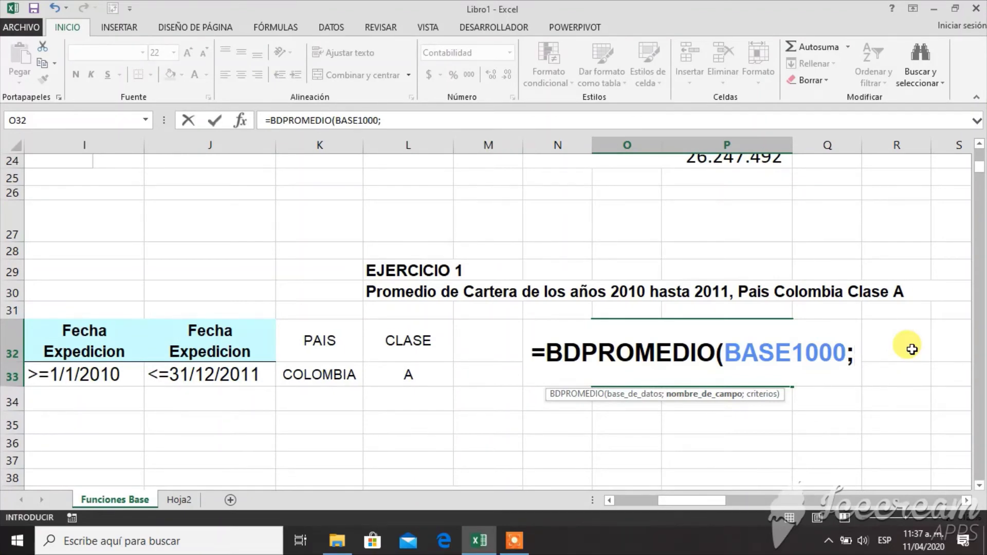
pyautogui.write('"CAR')
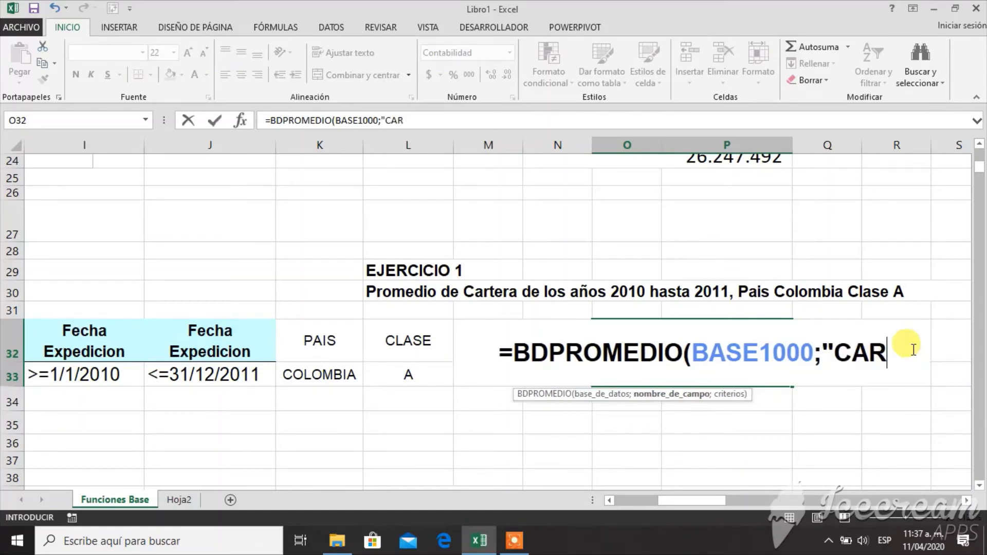
pyautogui.write('TERA"')
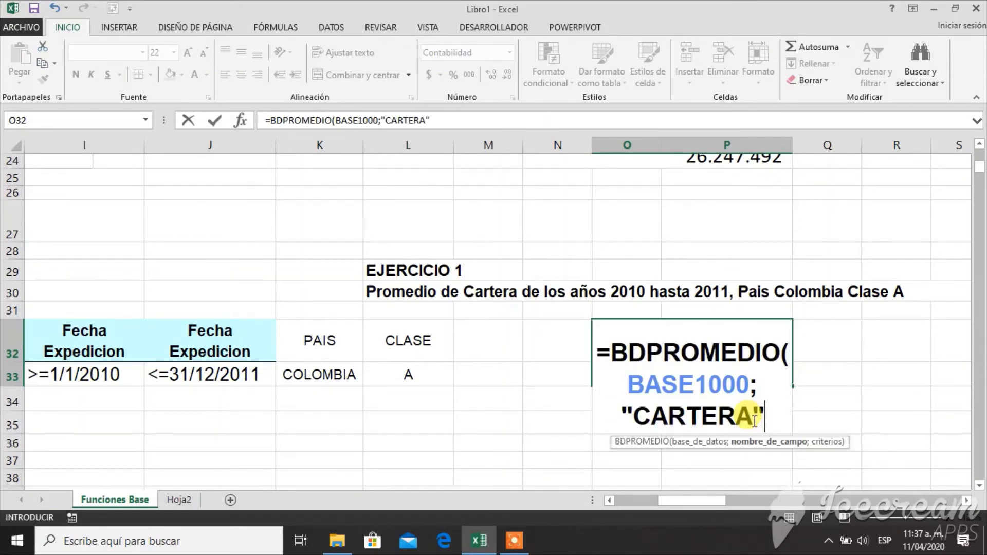
pyautogui.click(967, 500)
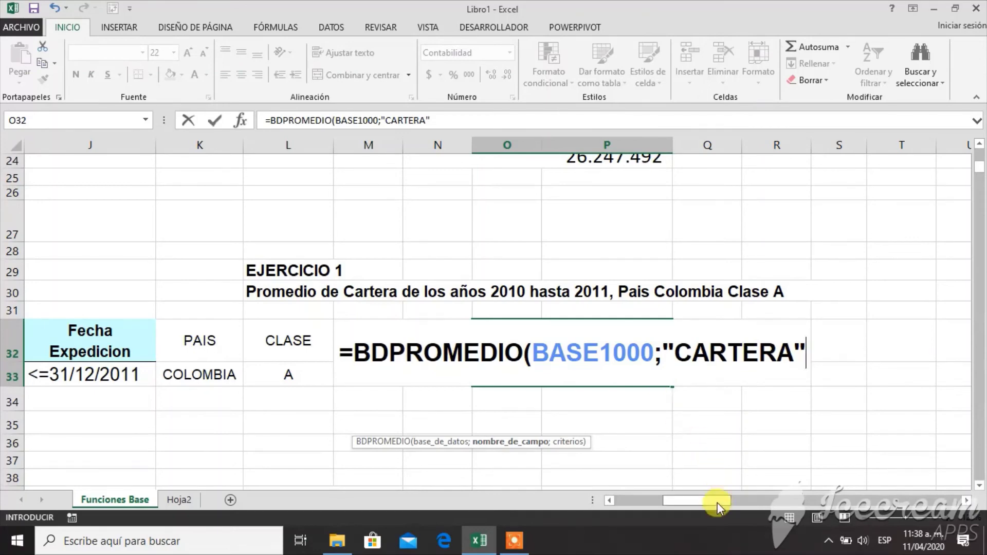
pyautogui.moveTo(717, 502); pyautogui.dragTo(655, 501)
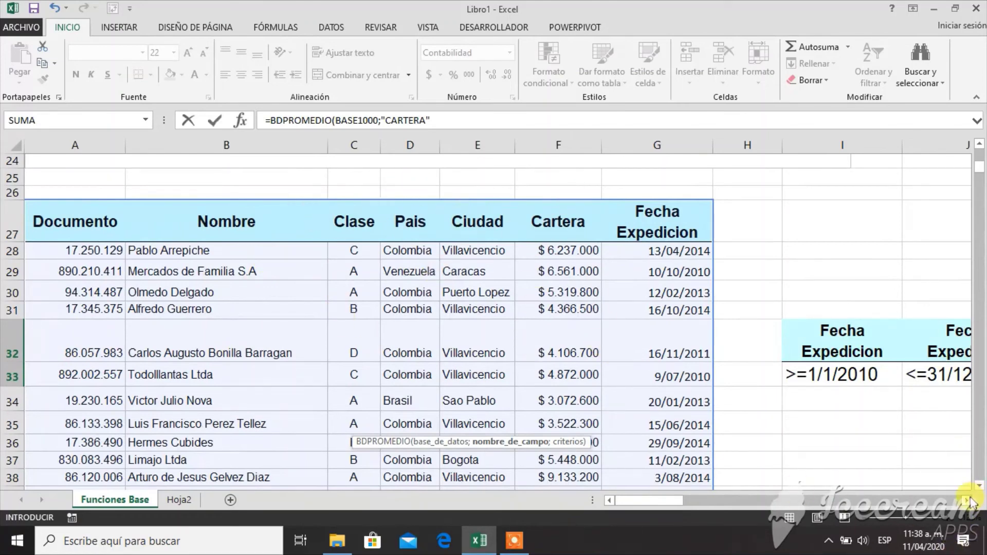
pyautogui.moveTo(967, 501); pyautogui.dragTo(968, 502)
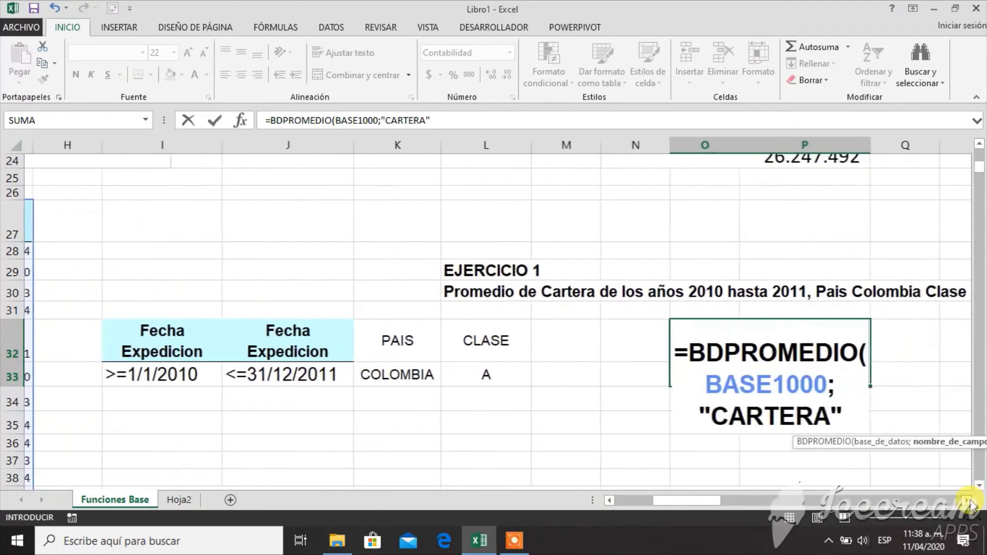
pyautogui.click(968, 501)
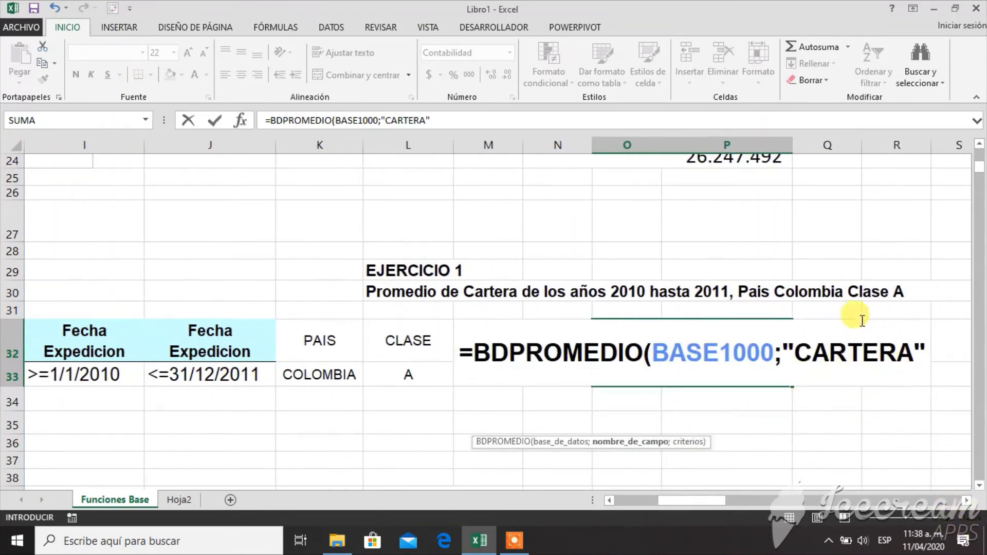
pyautogui.write(';')
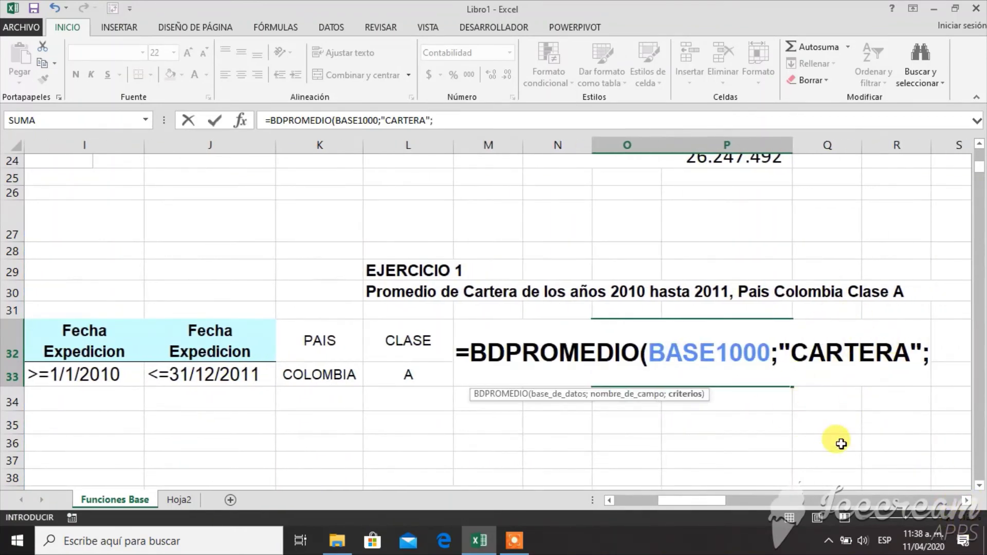
# Step: Set the criteria table I32:L33 as the criteria argument of the BDPROMEDIO formula and complete the formula
pyautogui.click(94, 339)
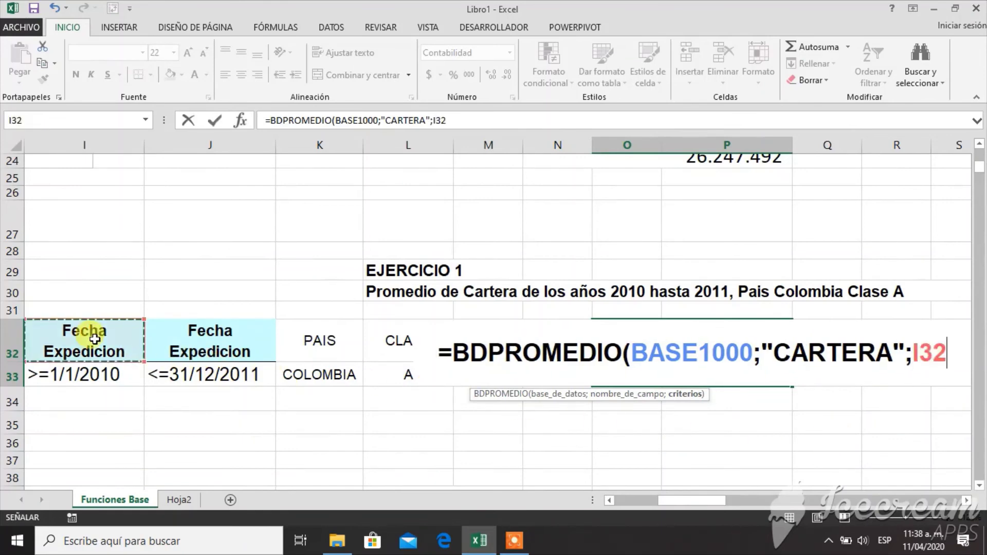
pyautogui.moveTo(94, 339); pyautogui.dragTo(423, 366)
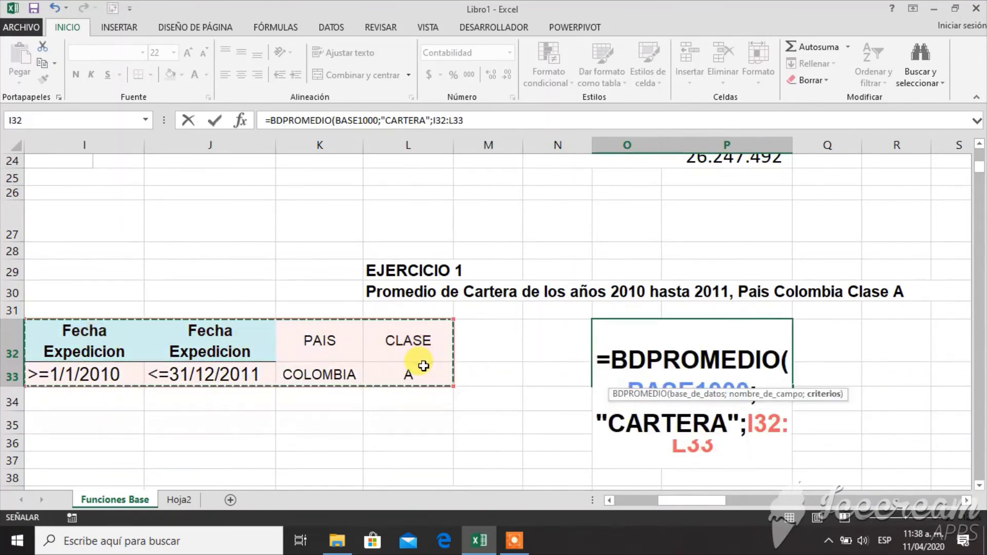
pyautogui.click(608, 499)
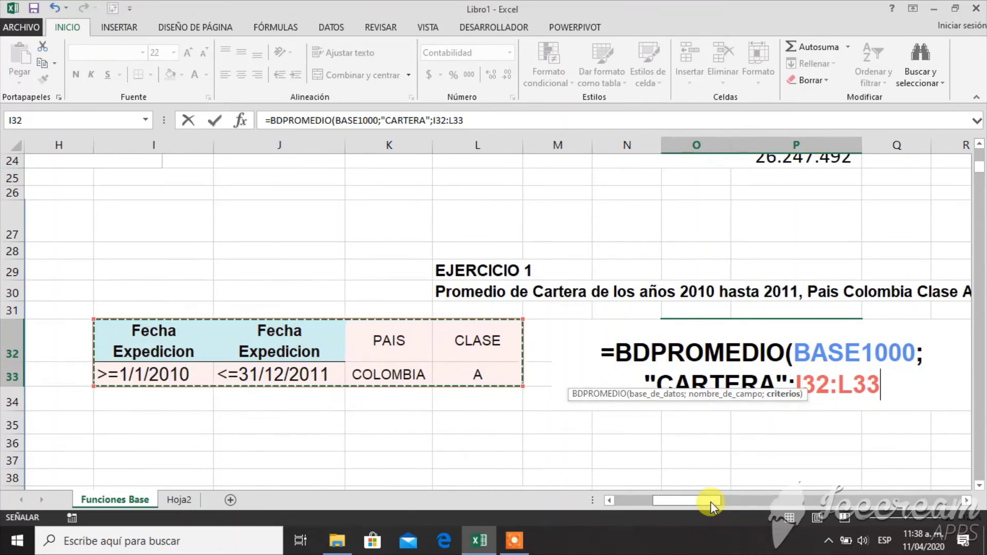
pyautogui.press('Return')
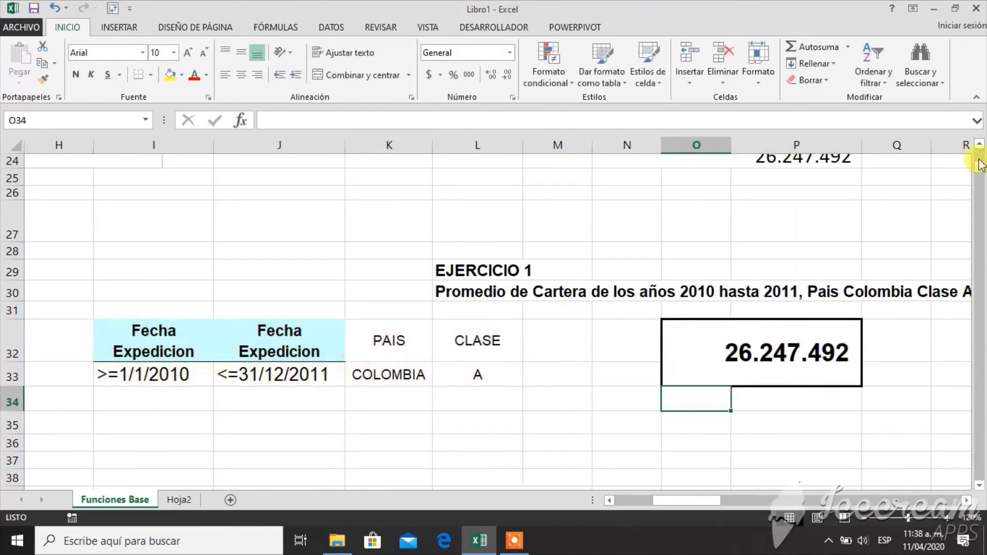
# Step: Compare the PROMEDIO.SI.CONJUNTO formula in the result cell above EJERCICIO 1 with the BDPROMEDIO formula in O32
pyautogui.click(978, 144)
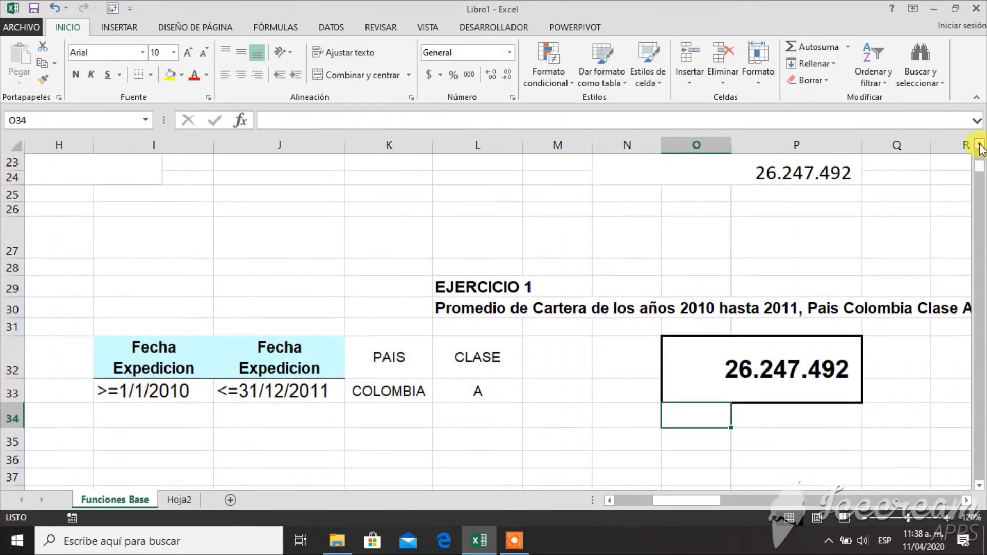
pyautogui.doubleClick(763, 169)
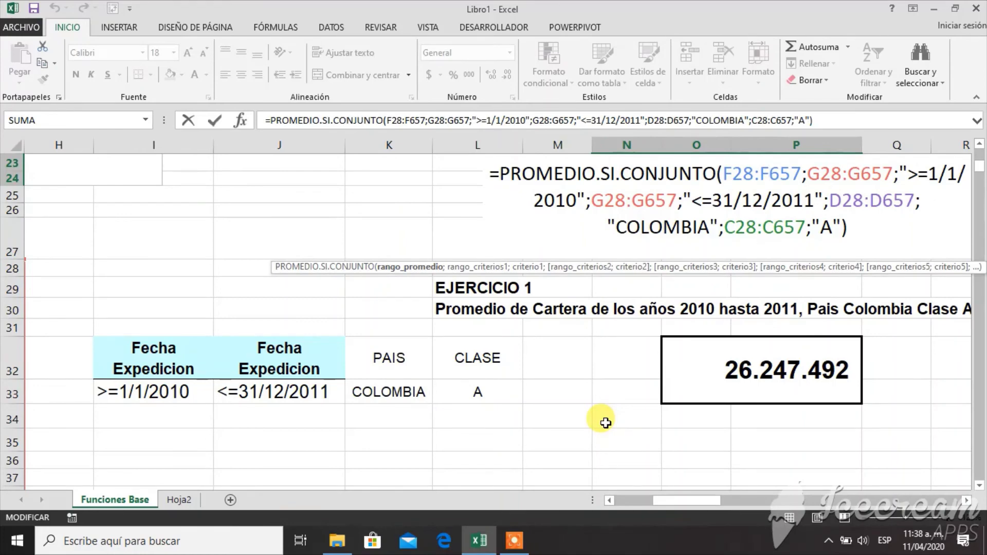
pyautogui.press('Escape')
pyautogui.doubleClick(765, 371)
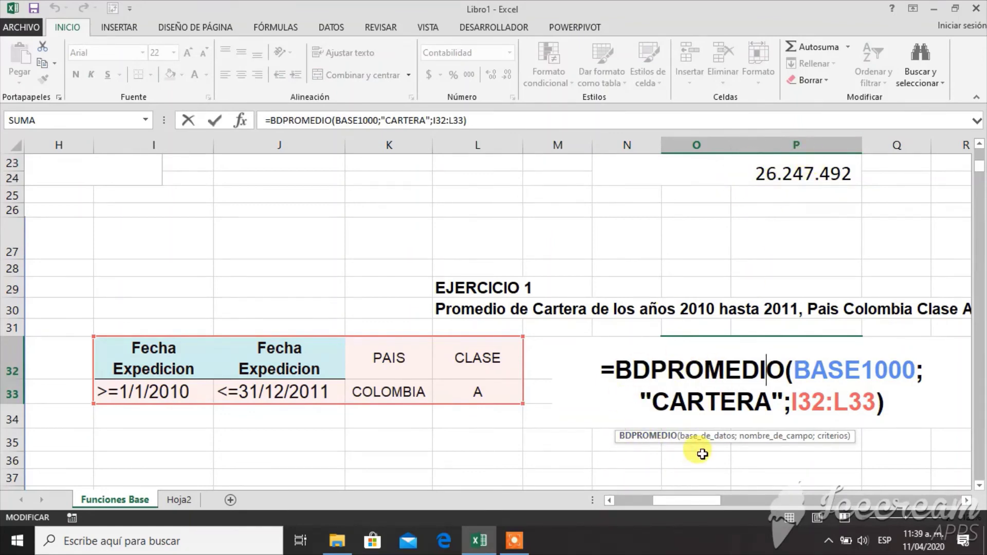
pyautogui.press('Return')
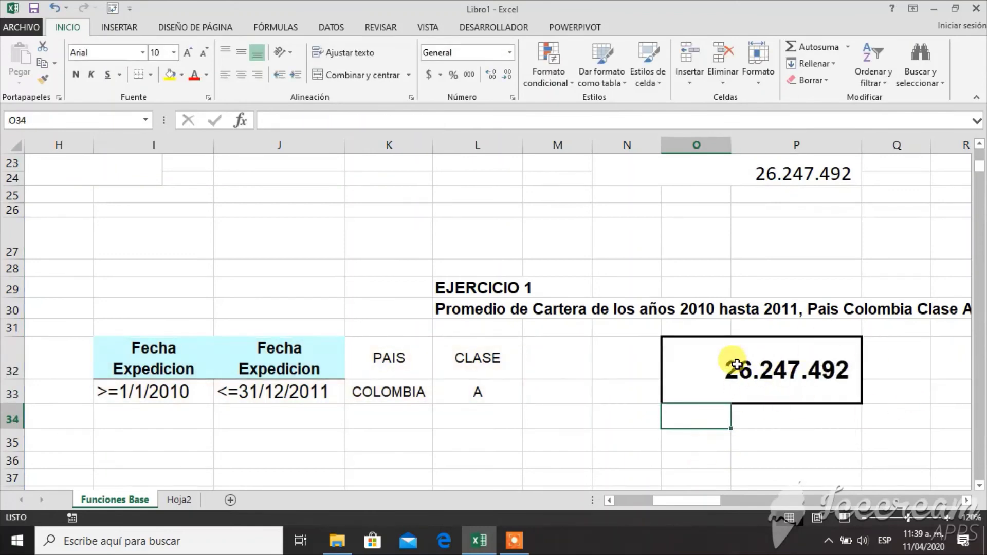
# Step: Test the average with other criteria by setting PAIS to VENEZUELA in K33 and CLASE to B in L33
pyautogui.click(393, 390)
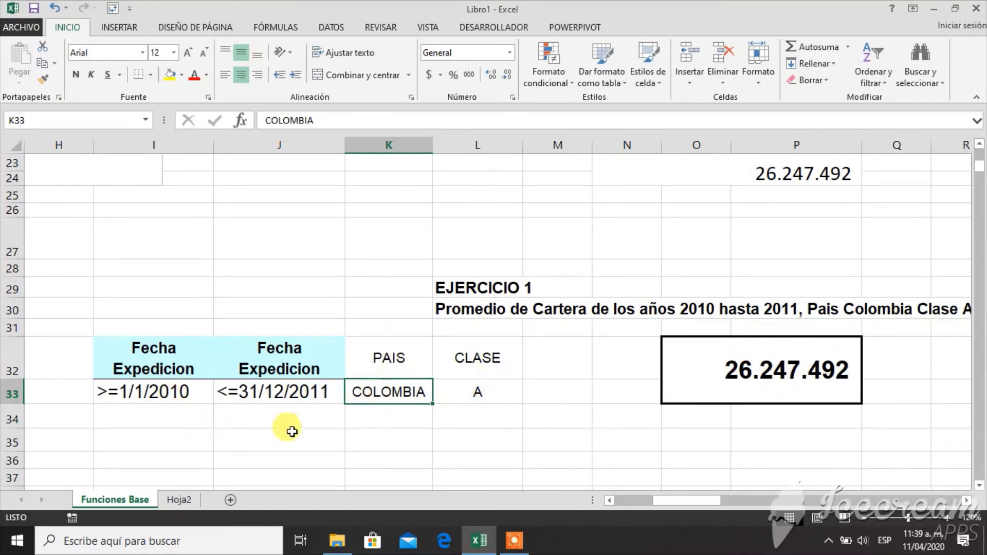
pyautogui.write('VE')
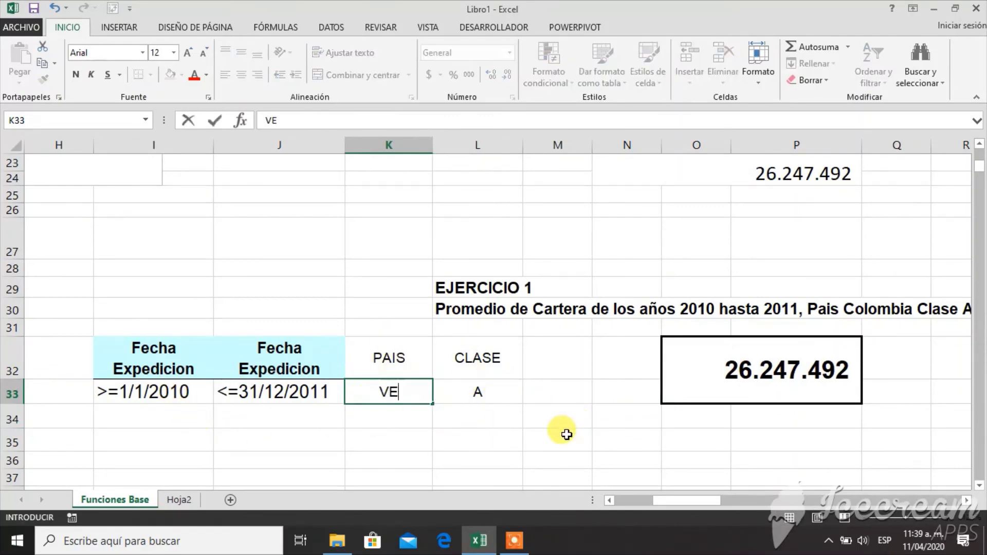
pyautogui.write('NEZUELA')
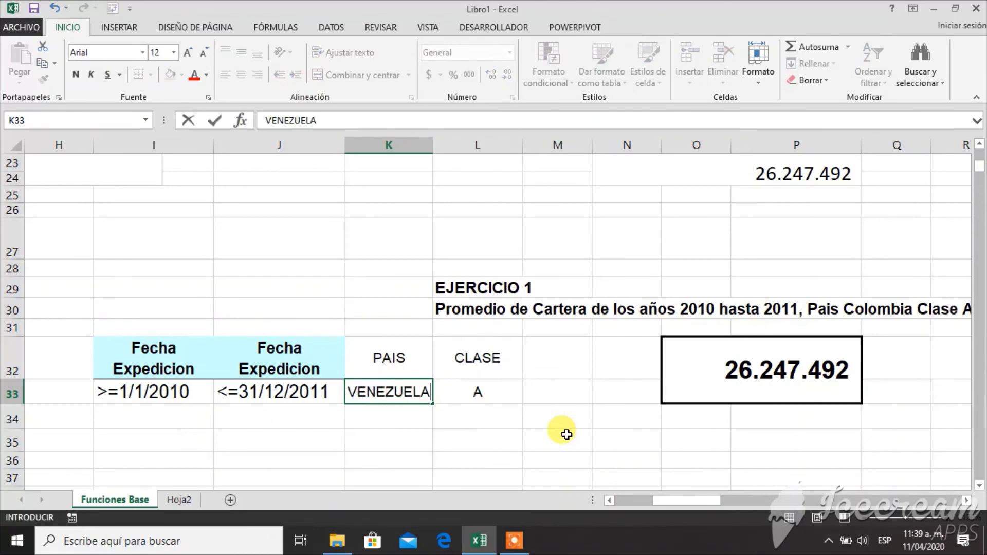
pyautogui.press('Return')
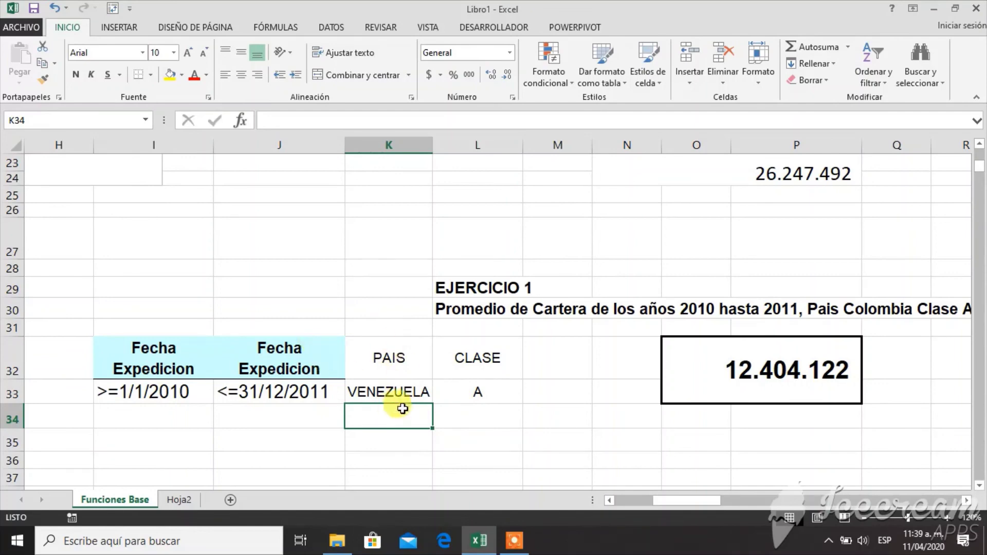
pyautogui.click(484, 392)
pyautogui.write('B')
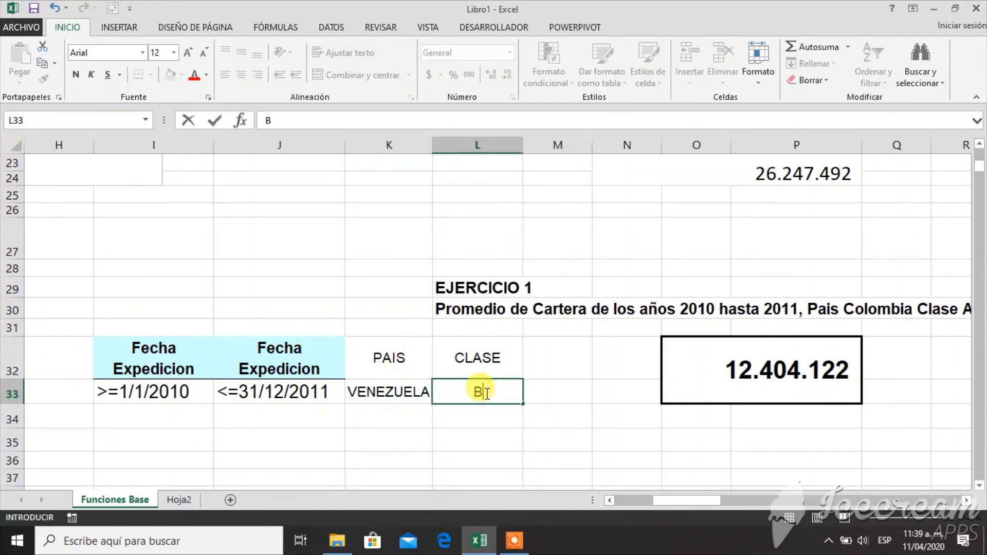
pyautogui.press('Return')
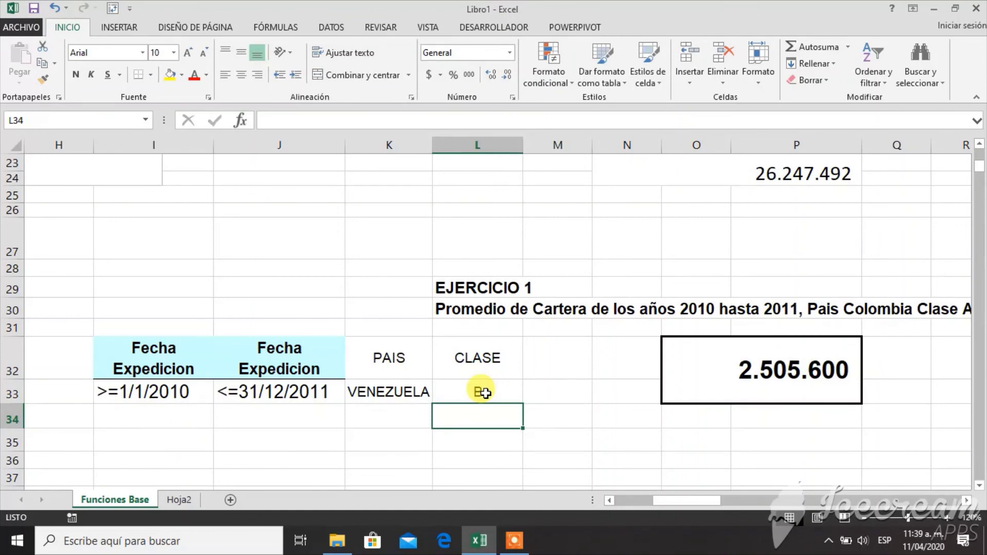
# Step: Set the criteria back to COLOMBIA for PAIS in K33 and A for CLASE in L33
pyautogui.click(408, 394)
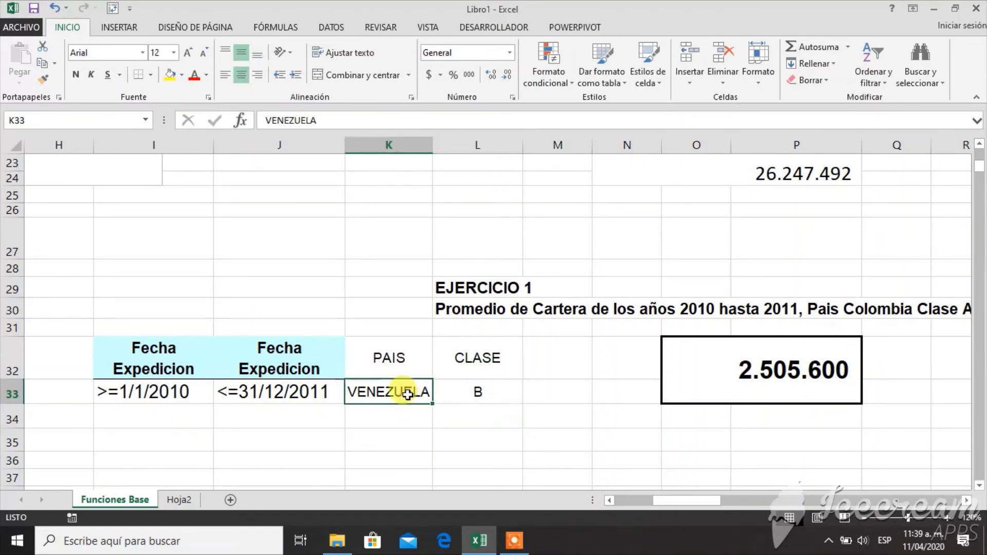
pyautogui.write('COLOMBIA')
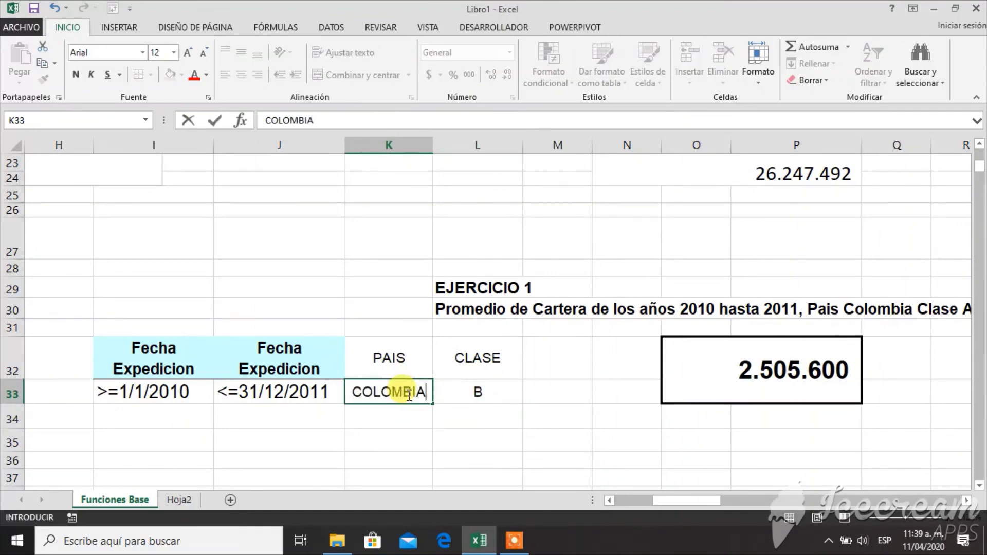
pyautogui.press('Return')
pyautogui.write('}')
pyautogui.press('BackSpace')
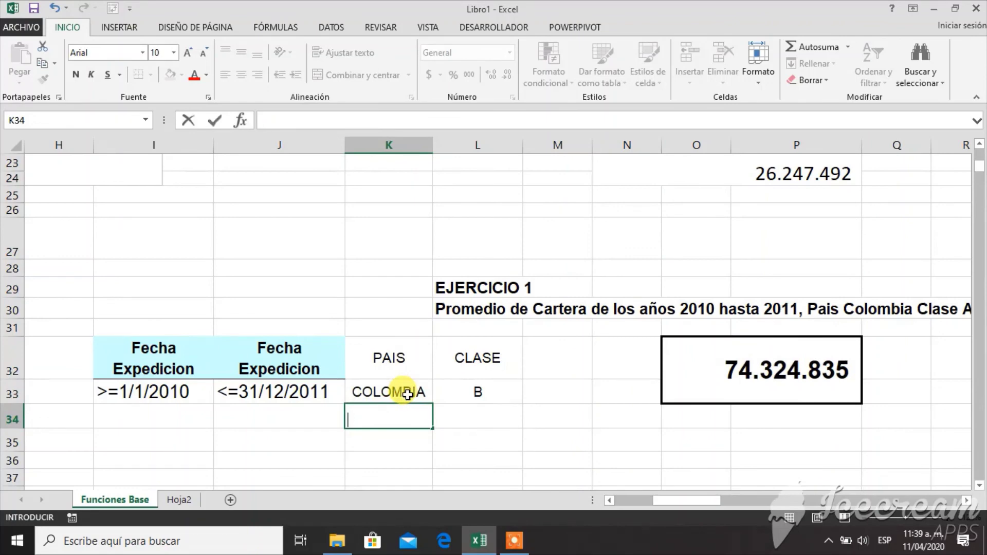
pyautogui.click(508, 384)
pyautogui.write('A')
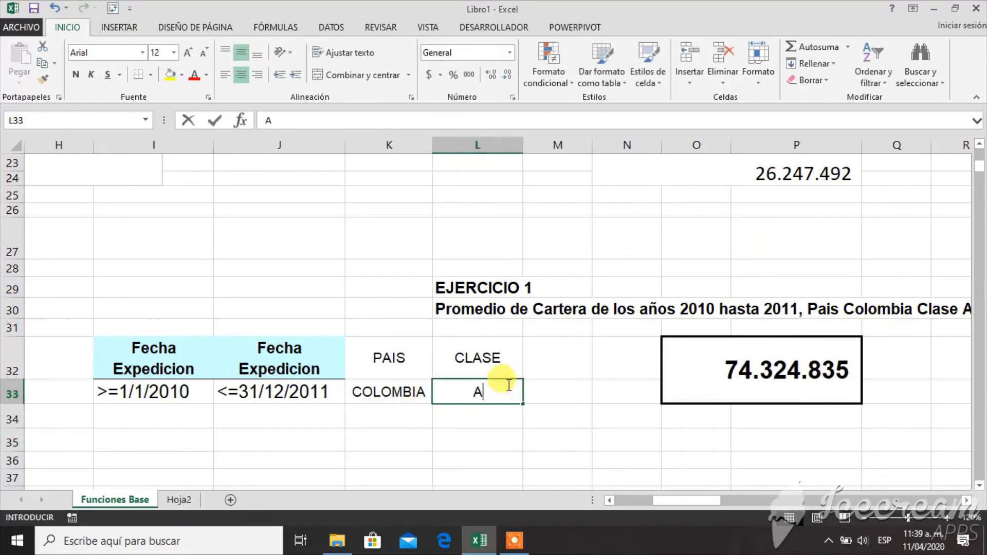
pyautogui.hotkey('ctrl', 'Return')
pyautogui.press('Return')
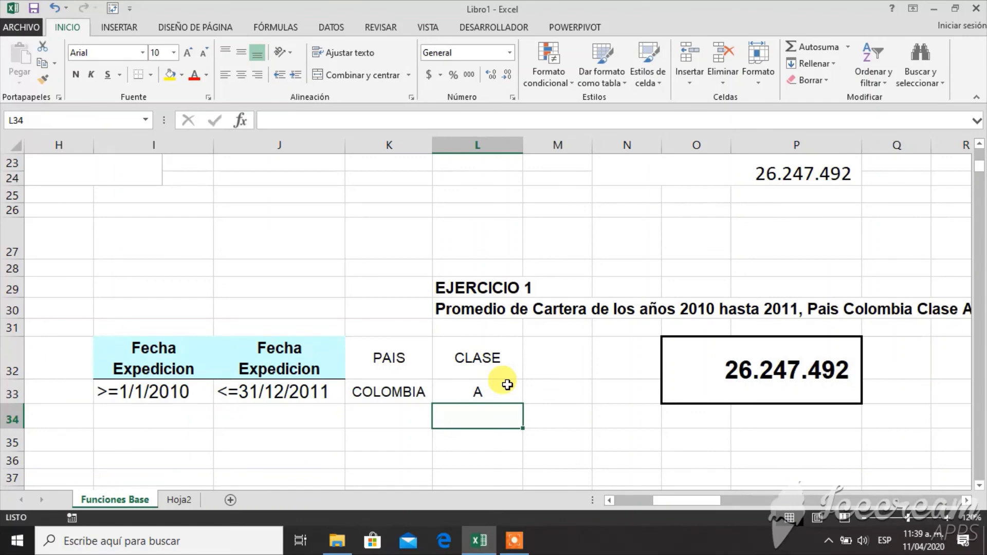
# Step: Open the BDPROMEDIO formula in the EJERCICIO 1 result cell O32 to review its arguments
pyautogui.doubleClick(772, 361)
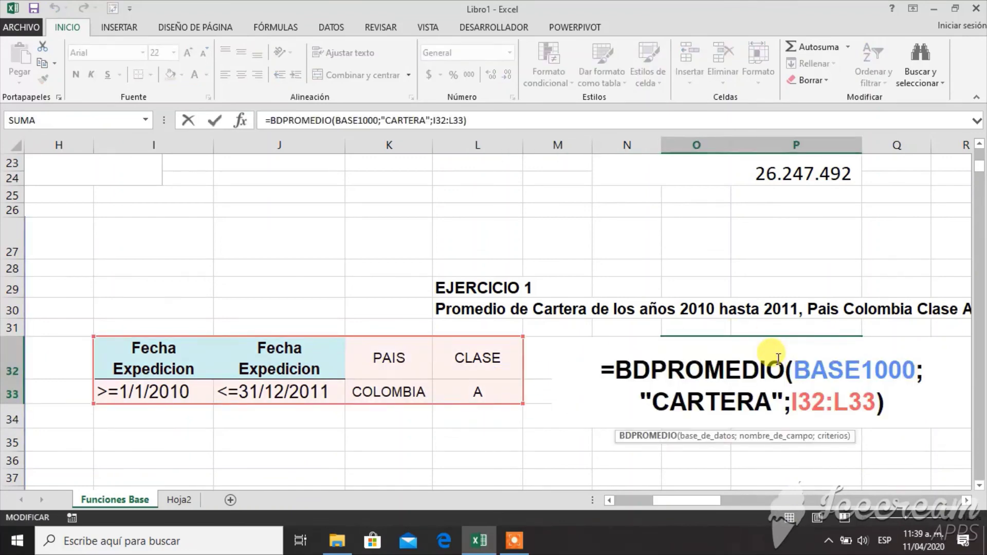